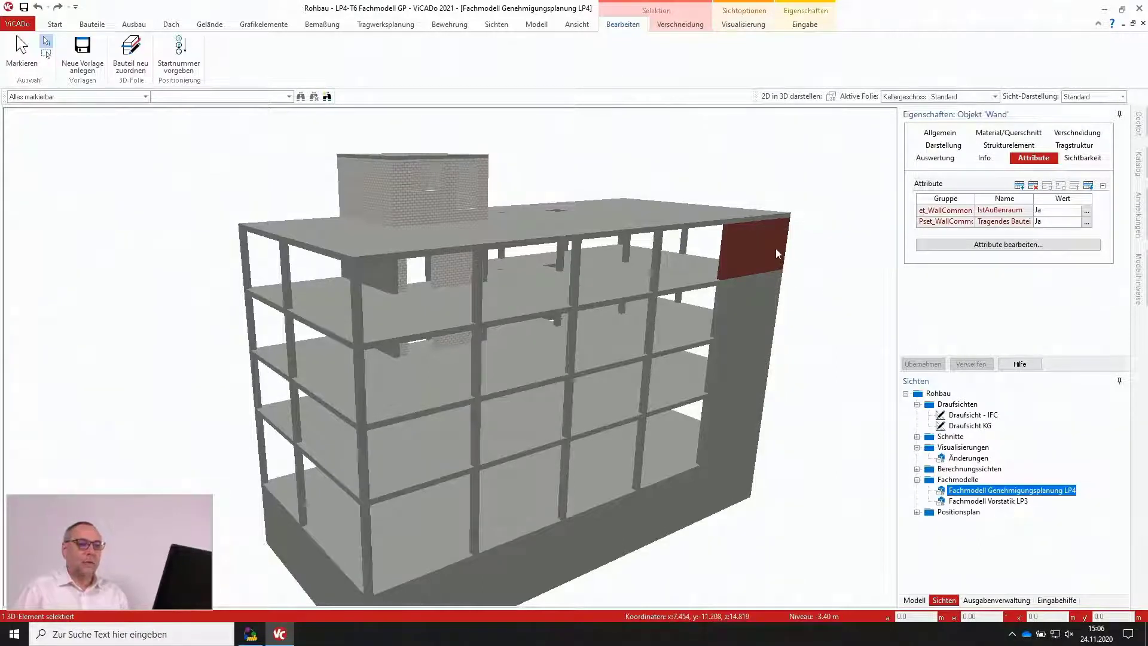
Step: Add a new wall attribute in group Strukturmodell named Festigkeitsklasse
{"action": "scroll", "coordinate": [774, 252], "scroll_direction": "up", "scroll_amount": 2}
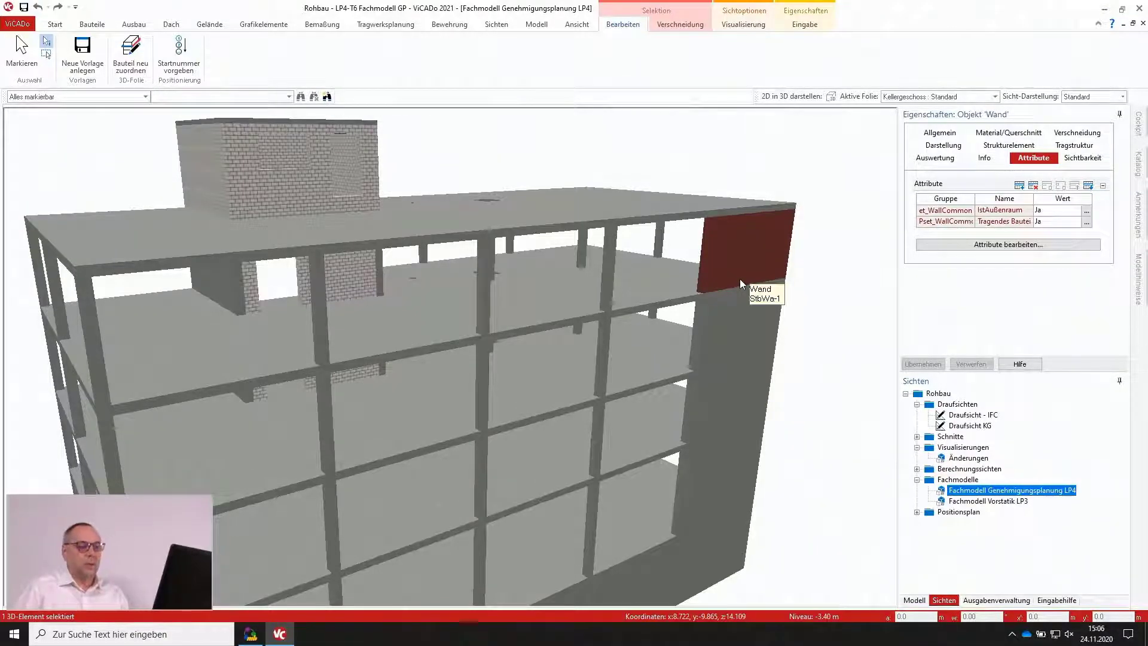
{"action": "left_click", "coordinate": [985, 247]}
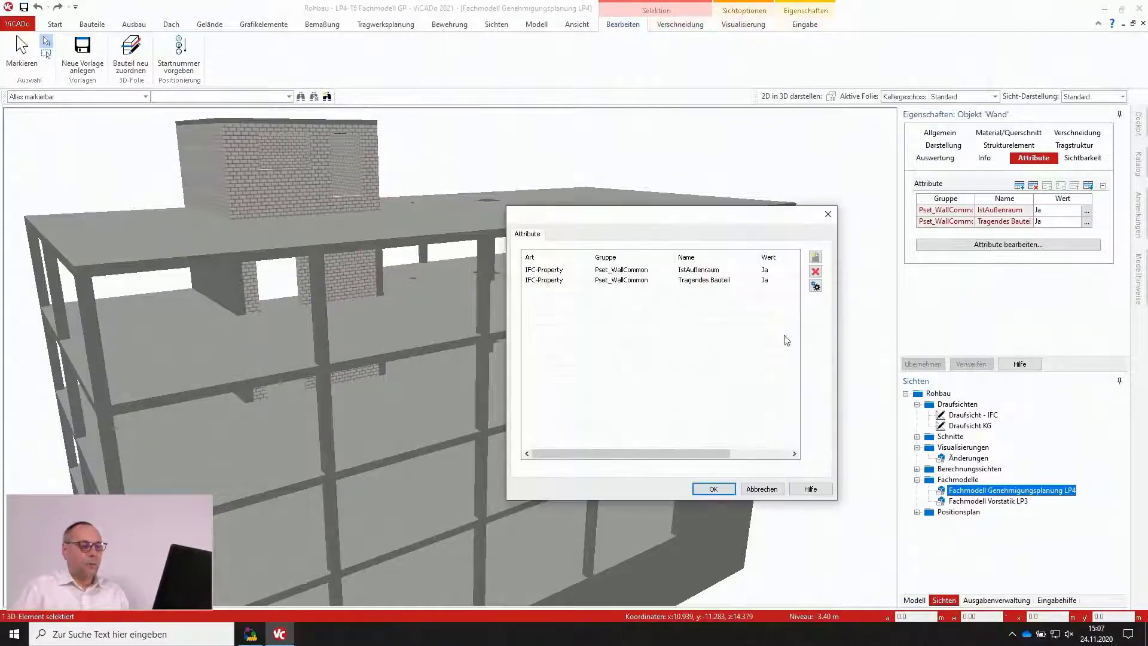
{"action": "left_click", "coordinate": [815, 258]}
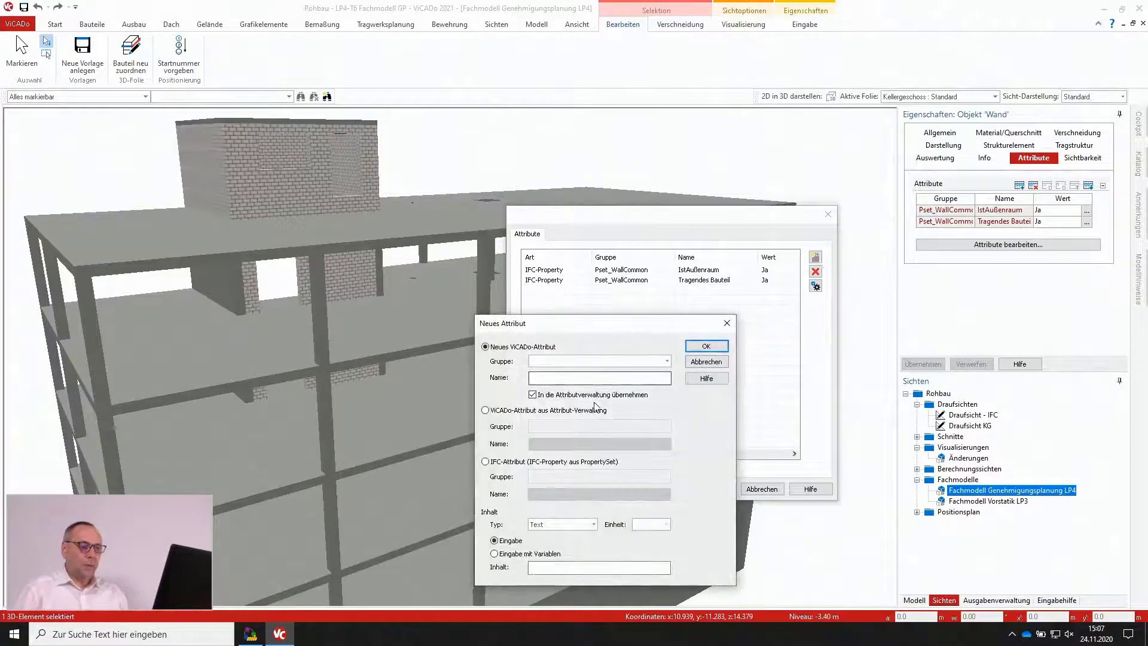
{"action": "left_click", "coordinate": [560, 360]}
{"action": "type", "text": "Stru"}
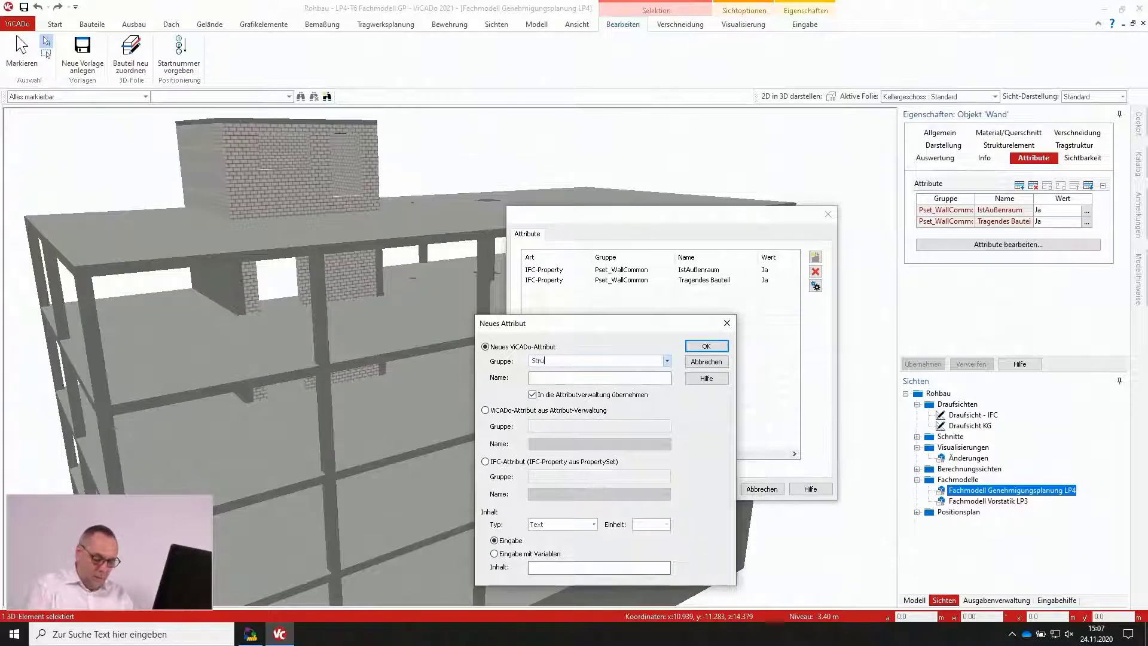
{"action": "type", "text": "kturmodell"}
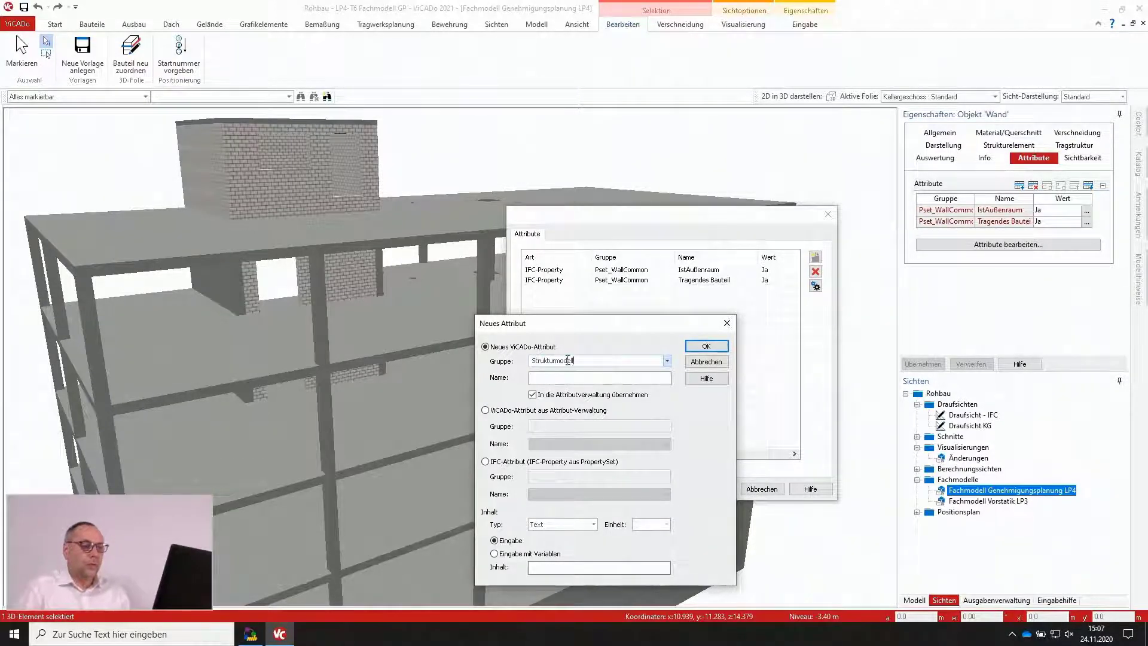
{"action": "left_click", "coordinate": [557, 378]}
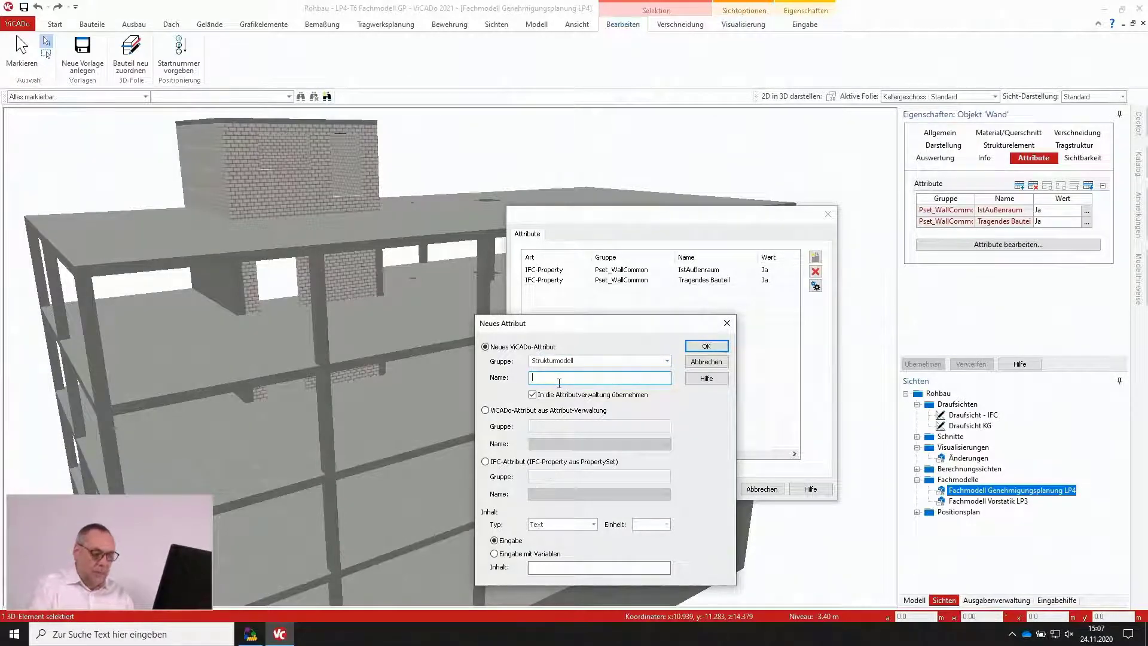
{"action": "type", "text": "Fest"}
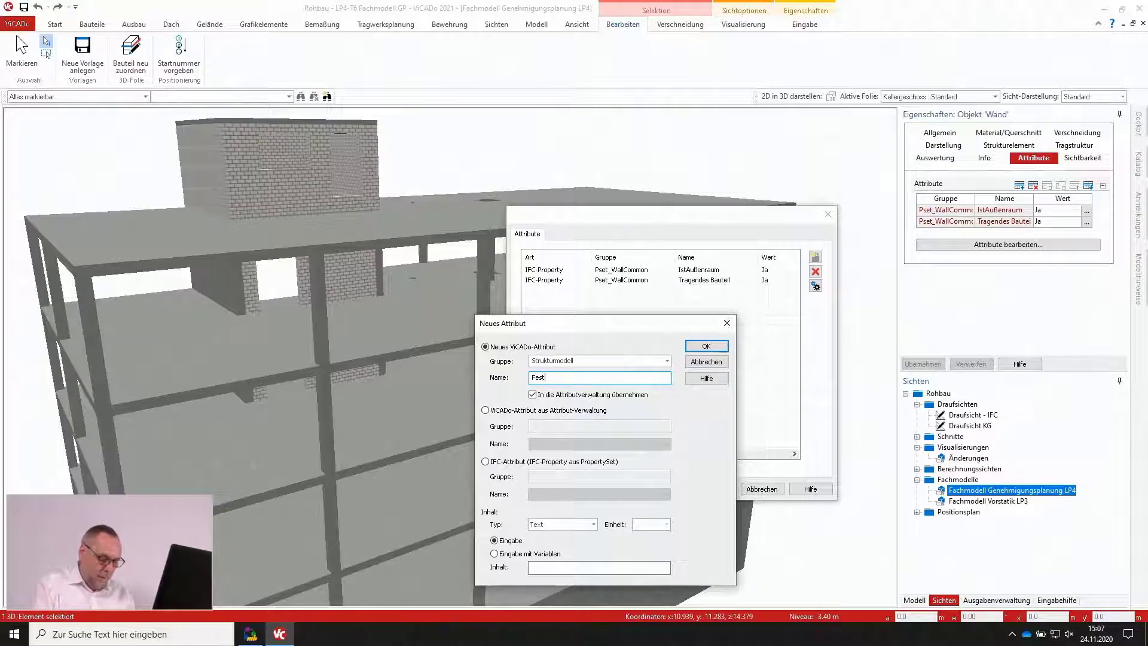
{"action": "type", "text": "igkei"}
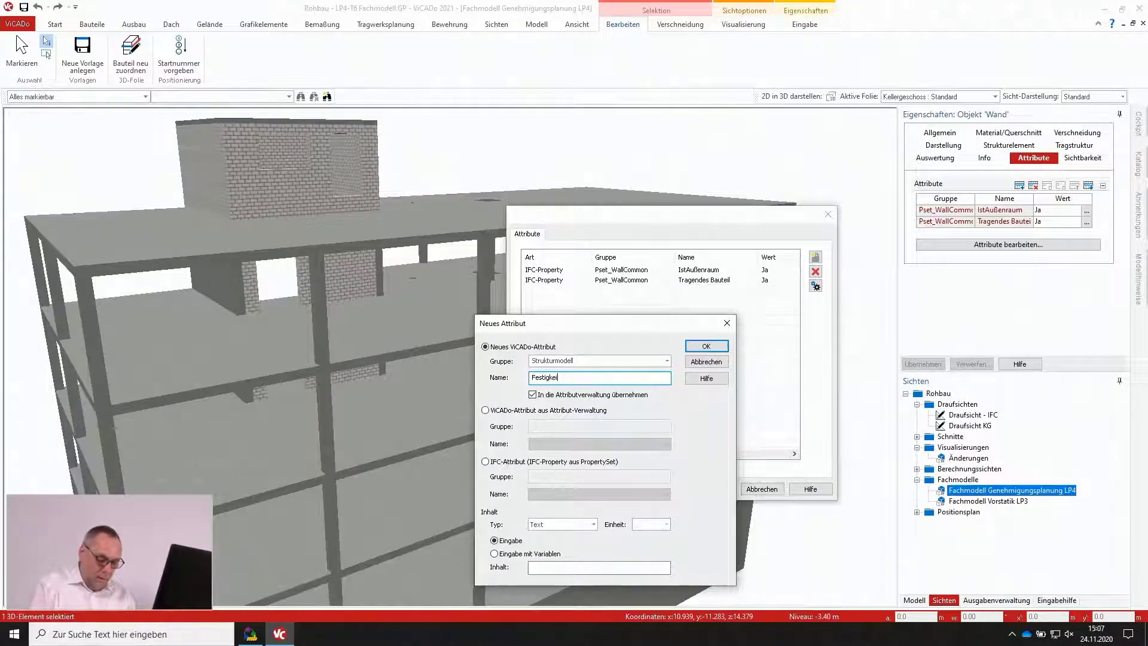
{"action": "type", "text": "tsklasse"}
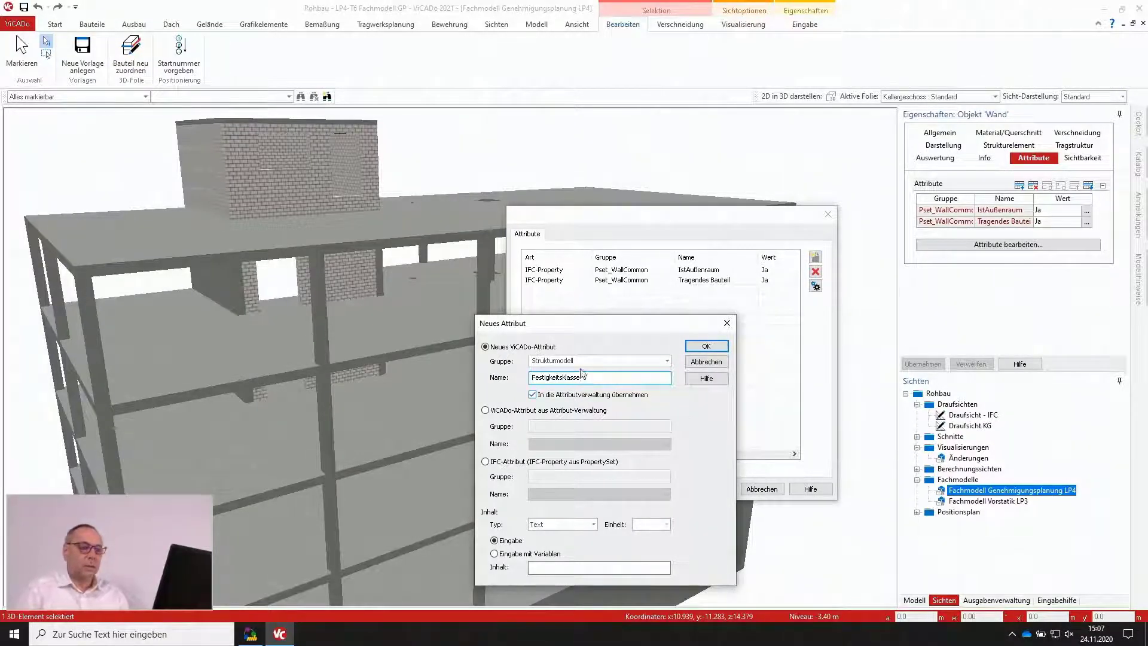
Step: Fill Festigkeitsklasse from the SE_FESTIGKEIT variable (C 30/37) and confirm the attribute
{"action": "left_click_drag", "start_coordinate": [615, 326], "coordinate": [611, 265]}
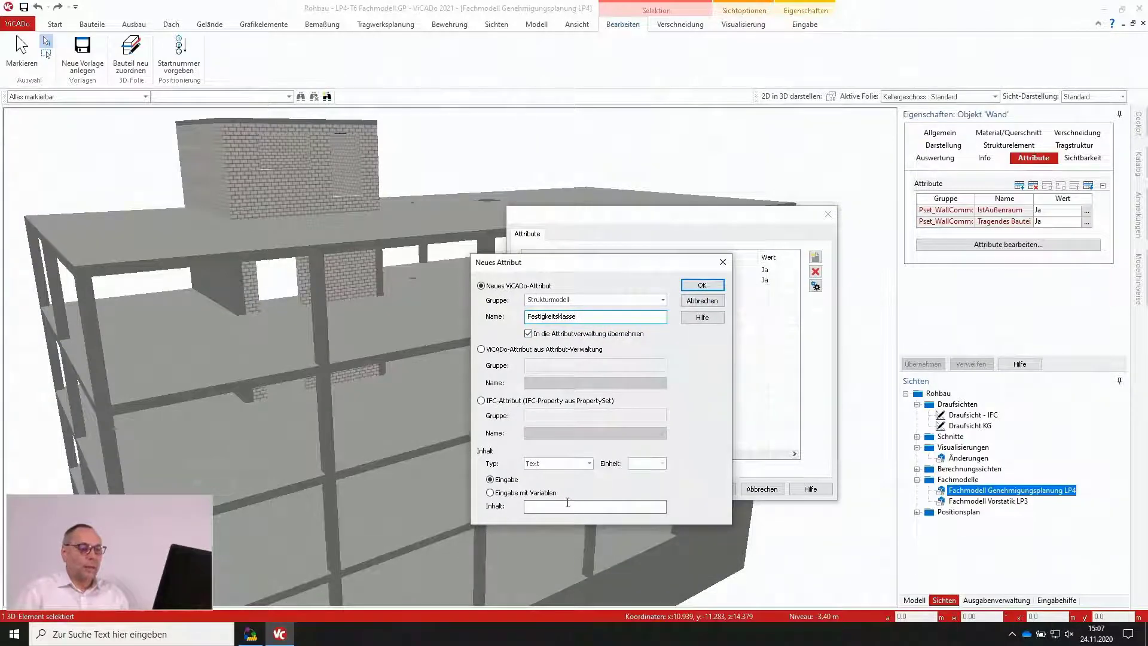
{"action": "left_click", "coordinate": [501, 494]}
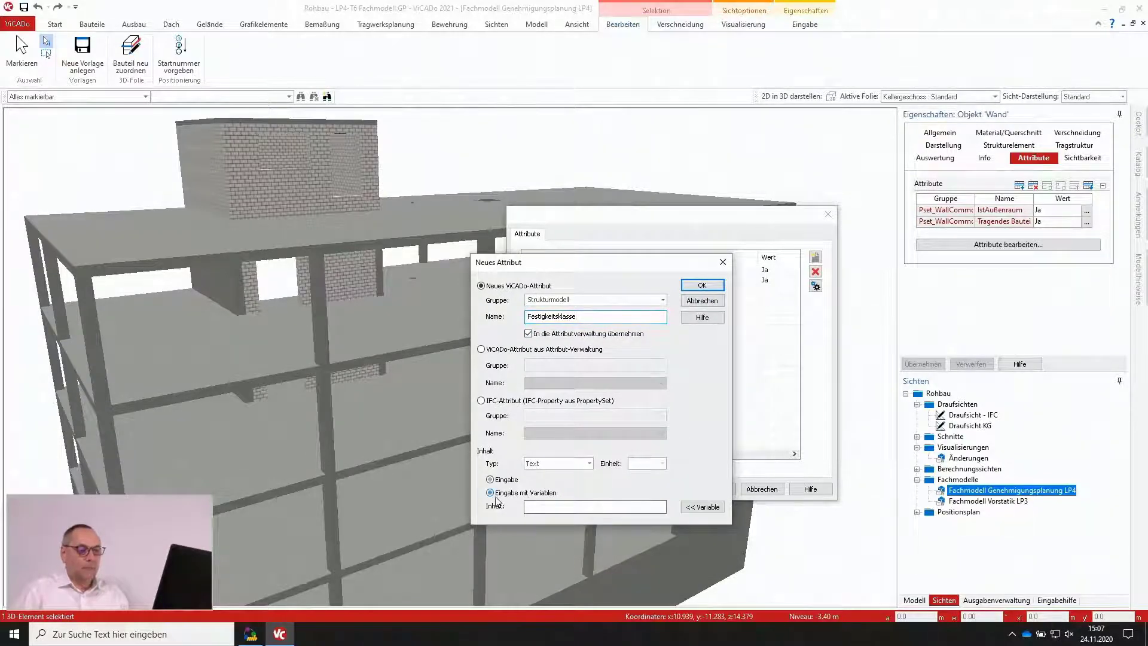
{"action": "left_click", "coordinate": [698, 509]}
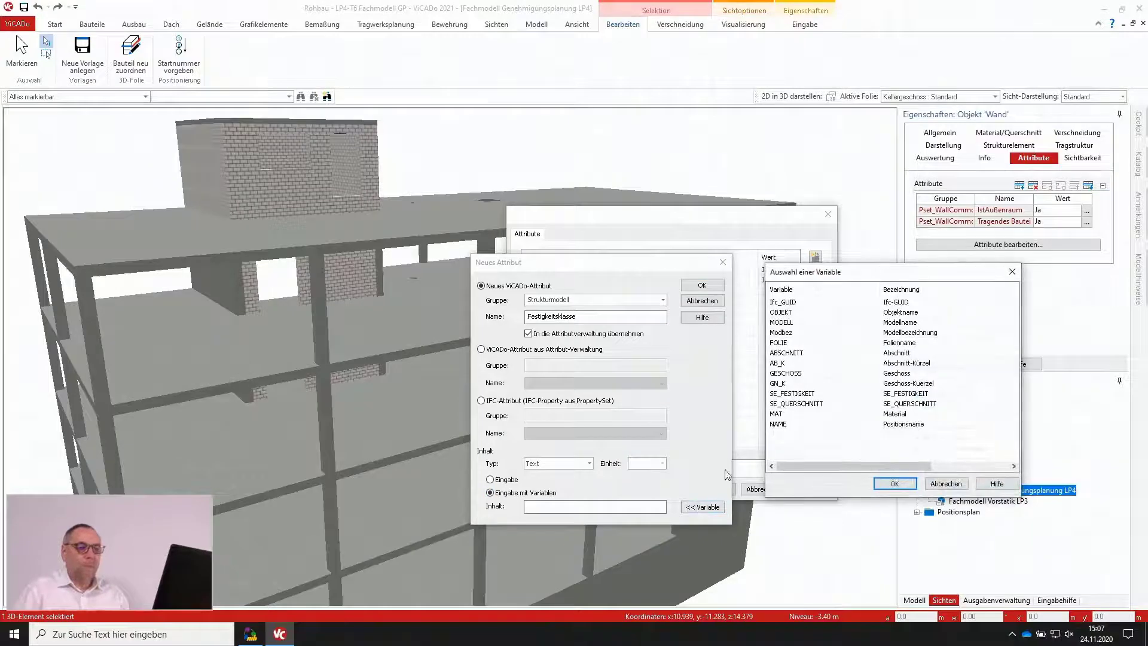
{"action": "left_click", "coordinate": [791, 396]}
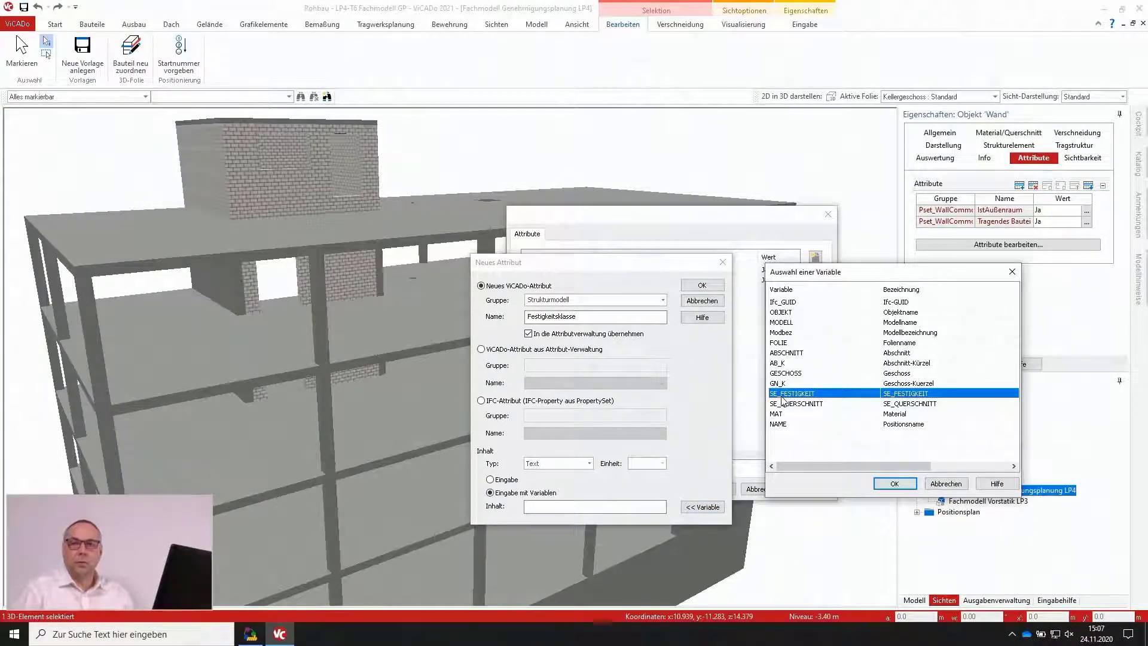
{"action": "left_click", "coordinate": [887, 483]}
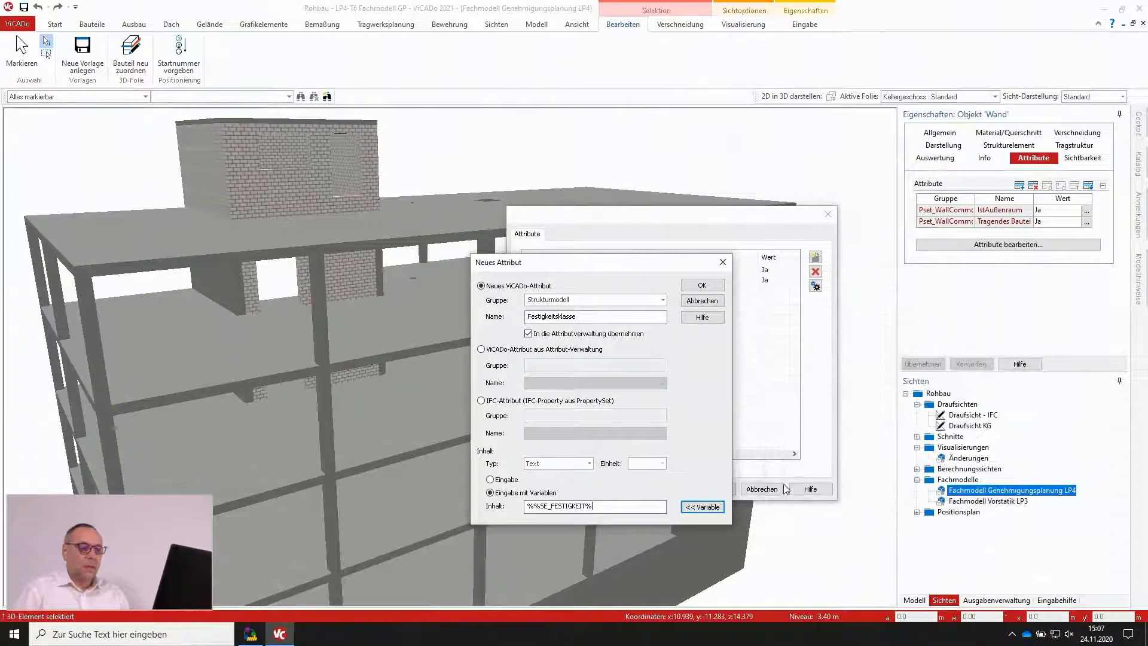
{"action": "left_click", "coordinate": [704, 288]}
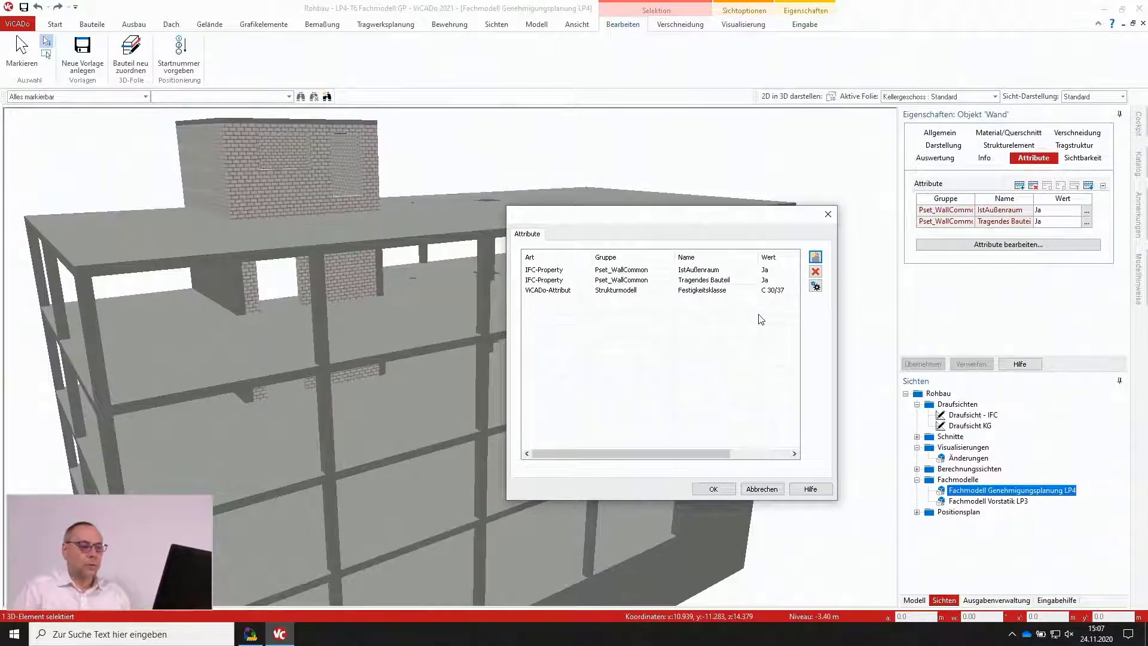
Step: Add Strukturmodell attribute Querschnitt from variable SE_QUERSCHNITT (h = 30 cm) and close the editor
{"action": "left_click", "coordinate": [815, 256]}
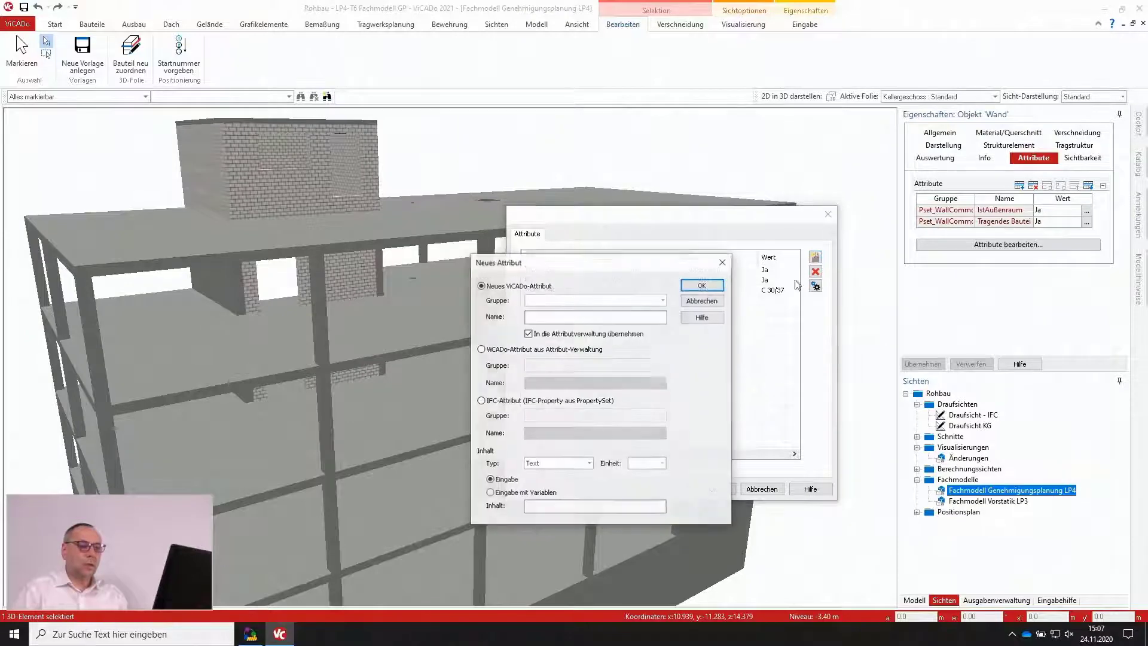
{"action": "left_click", "coordinate": [662, 300]}
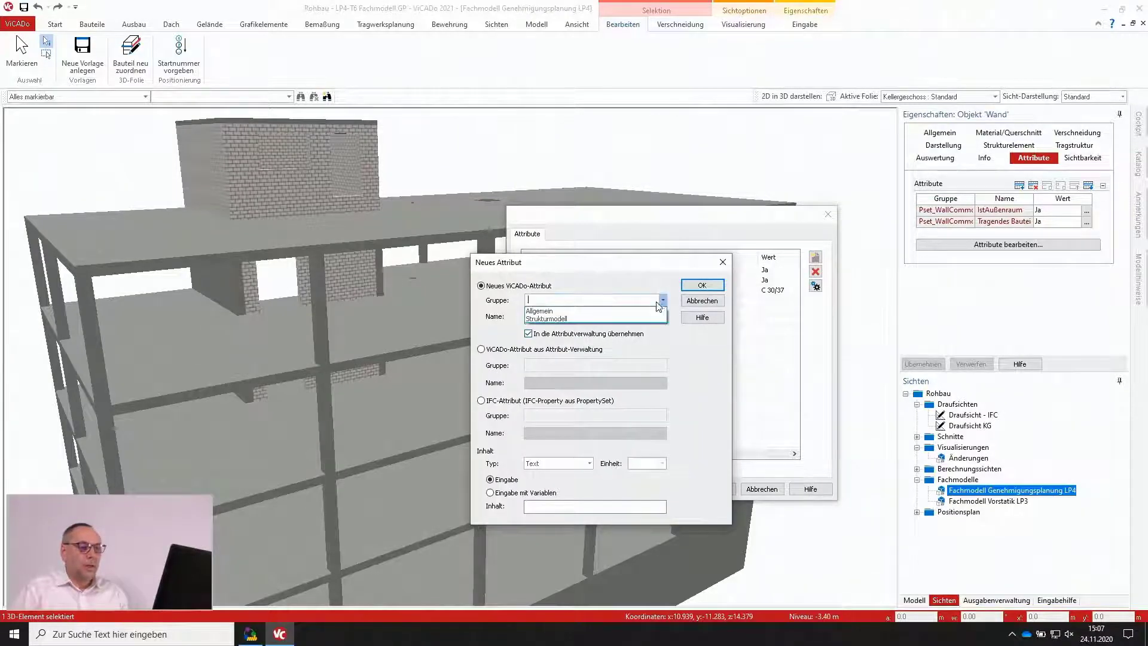
{"action": "left_click", "coordinate": [568, 319]}
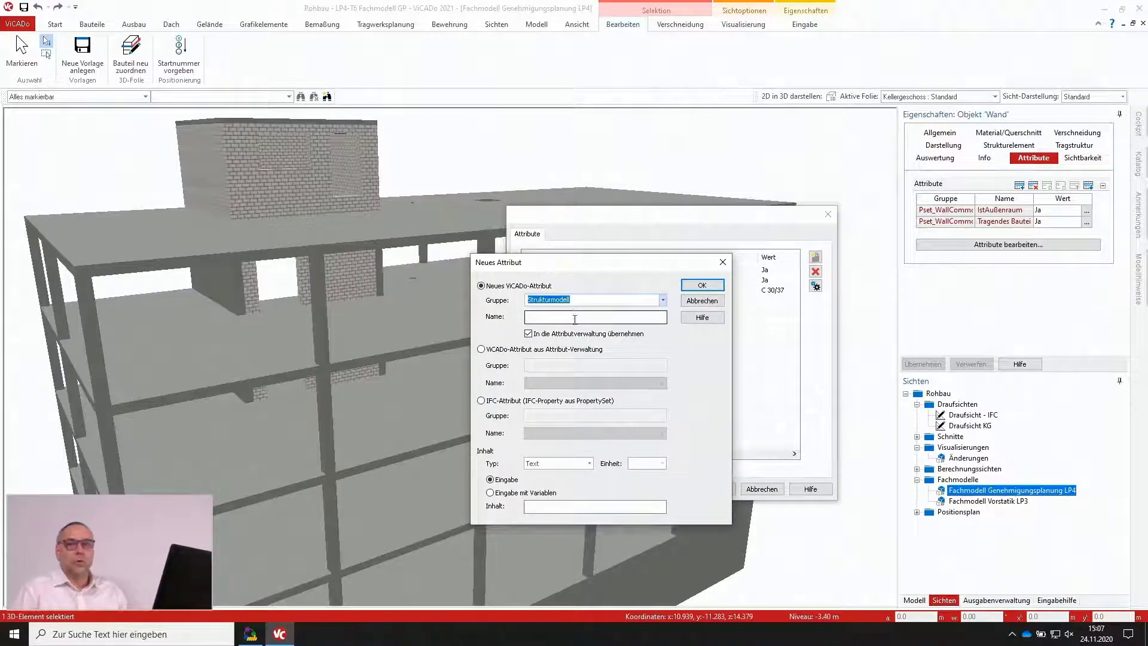
{"action": "left_click", "coordinate": [548, 317]}
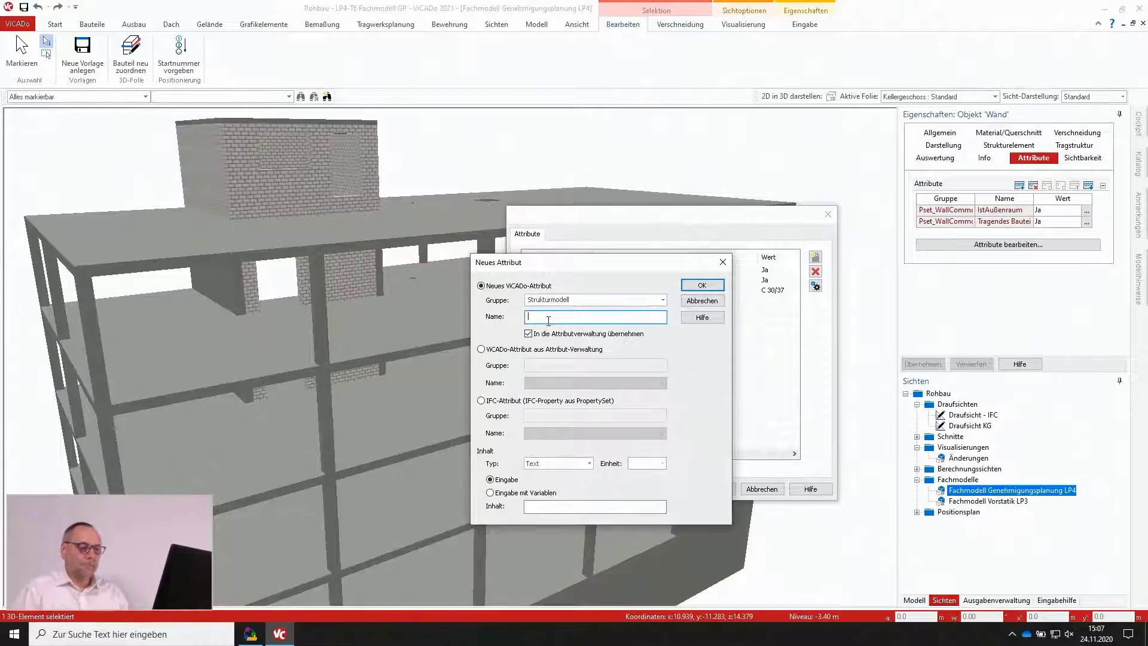
{"action": "type", "text": "Quer"}
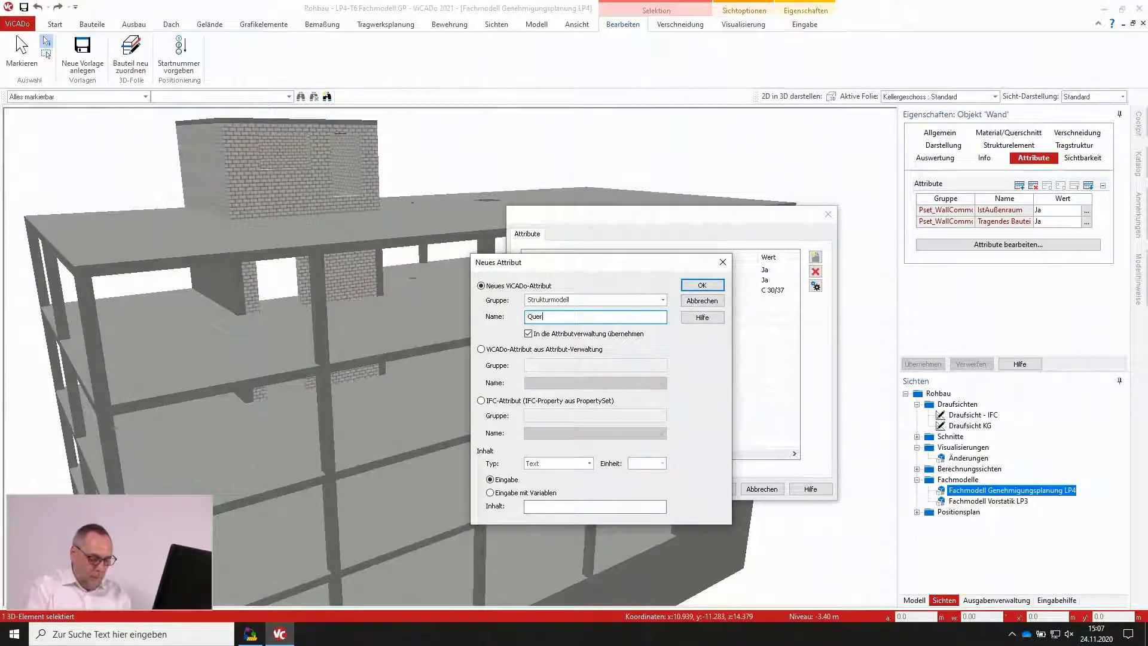
{"action": "type", "text": "schnitt"}
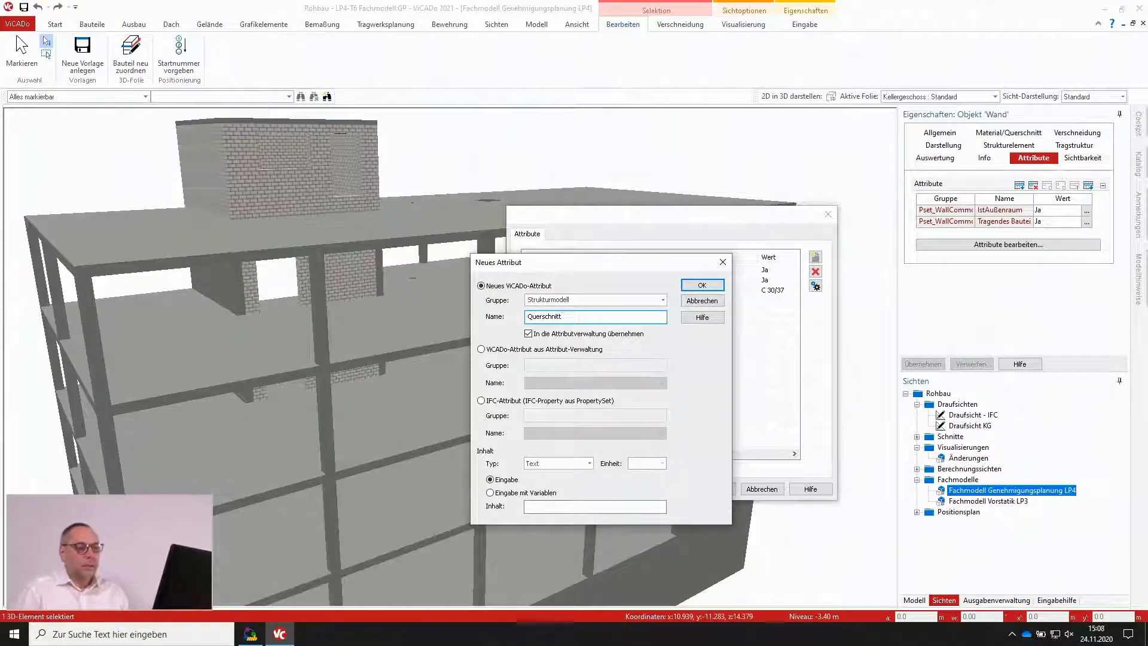
{"action": "left_click", "coordinate": [526, 507]}
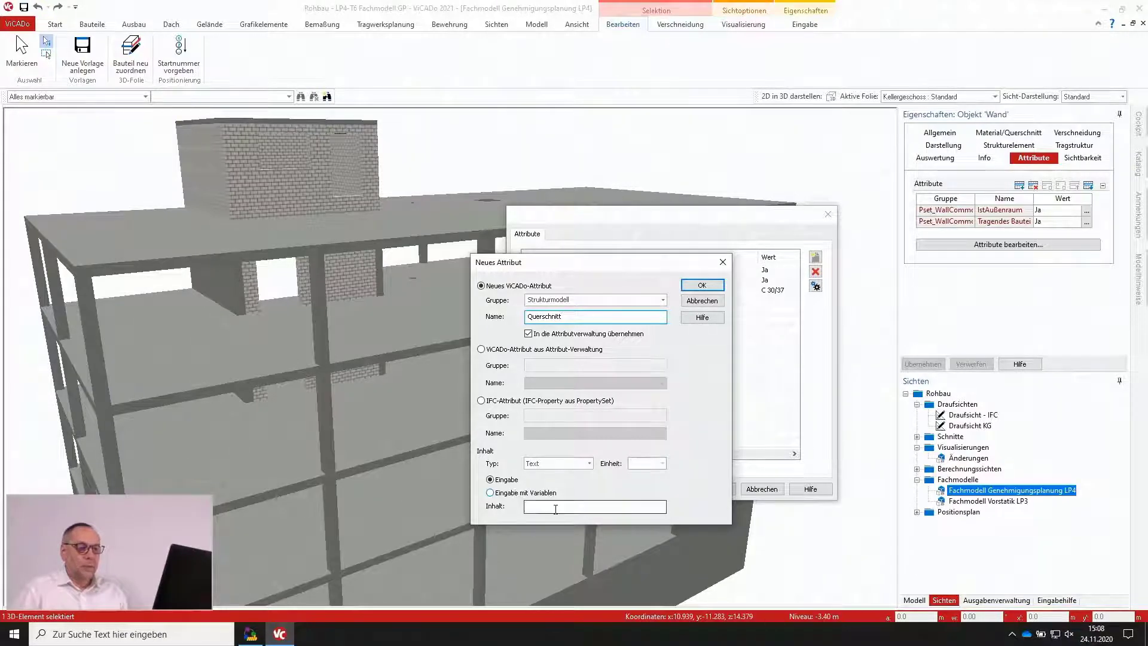
{"action": "left_click", "coordinate": [507, 494]}
{"action": "left_click", "coordinate": [705, 510]}
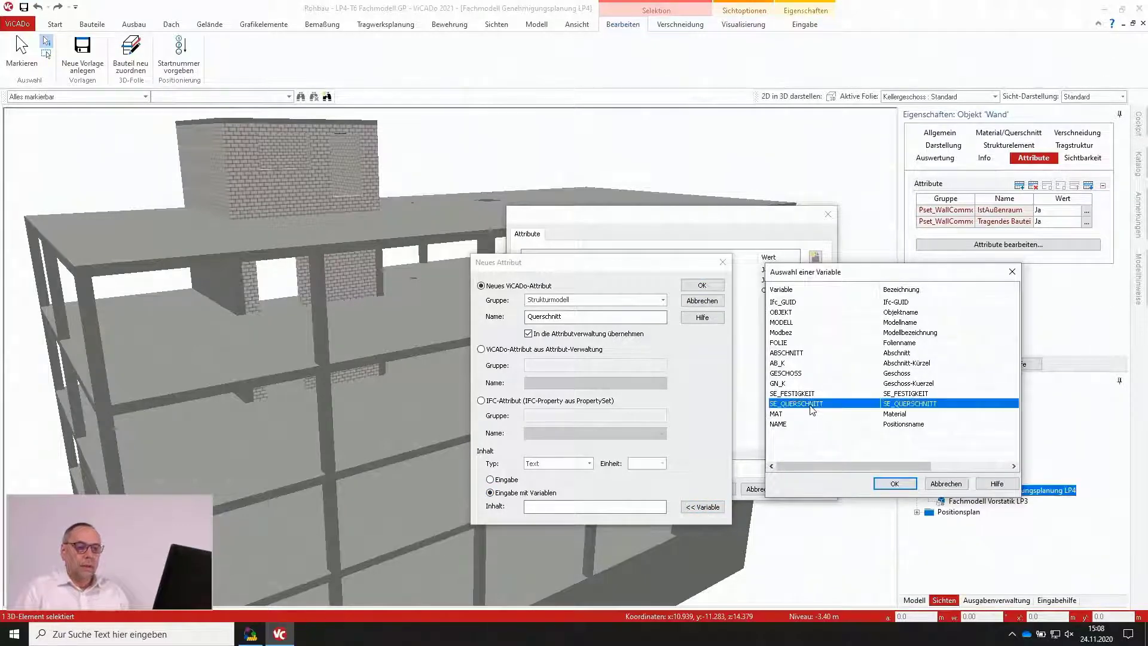
{"action": "left_click", "coordinate": [813, 409]}
{"action": "left_click", "coordinate": [896, 484]}
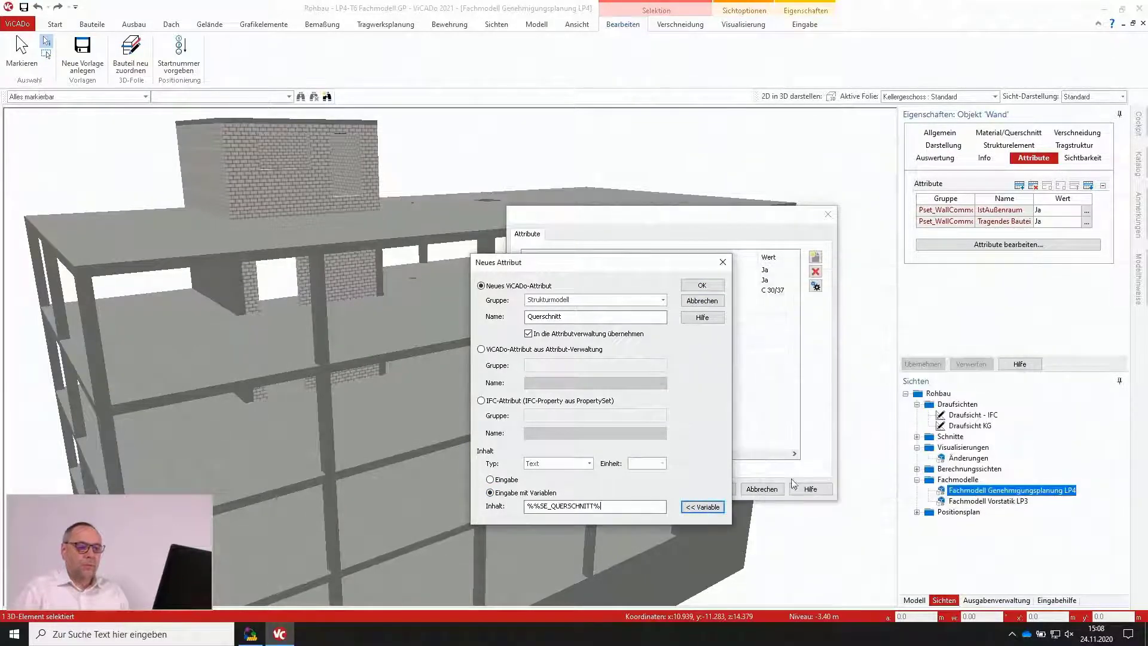
{"action": "left_click", "coordinate": [702, 285]}
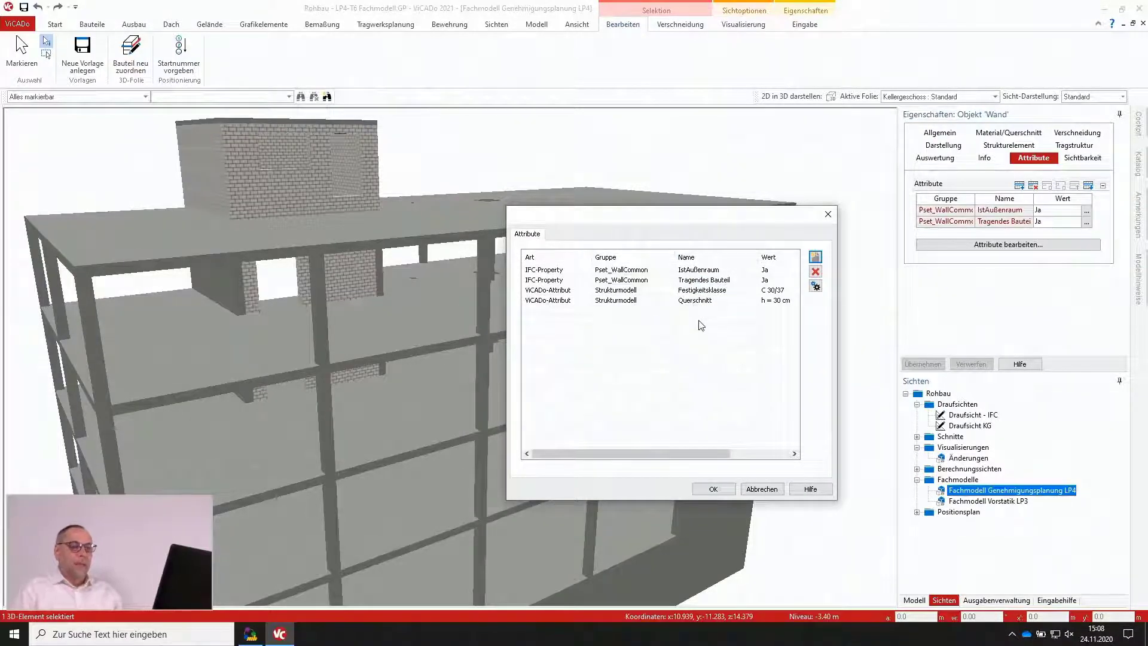
{"action": "left_click", "coordinate": [712, 489]}
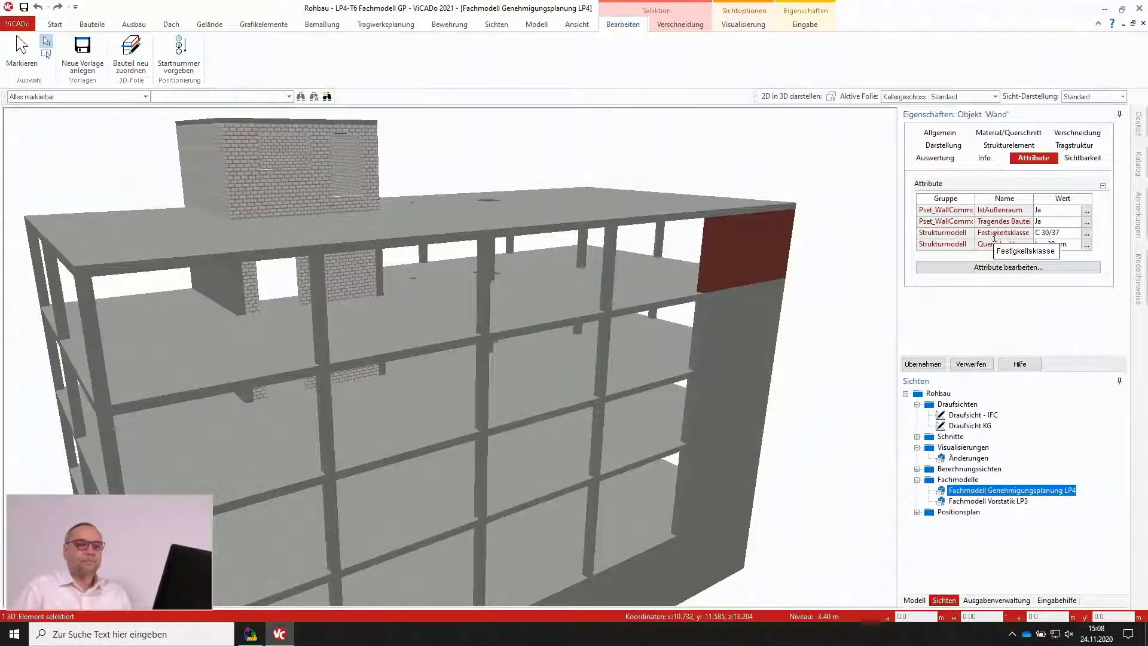
Step: Keep the wall's attribute edits with Ja, then reselect the upper wall to verify them
{"action": "scroll", "coordinate": [720, 335], "scroll_direction": "down", "scroll_amount": 3}
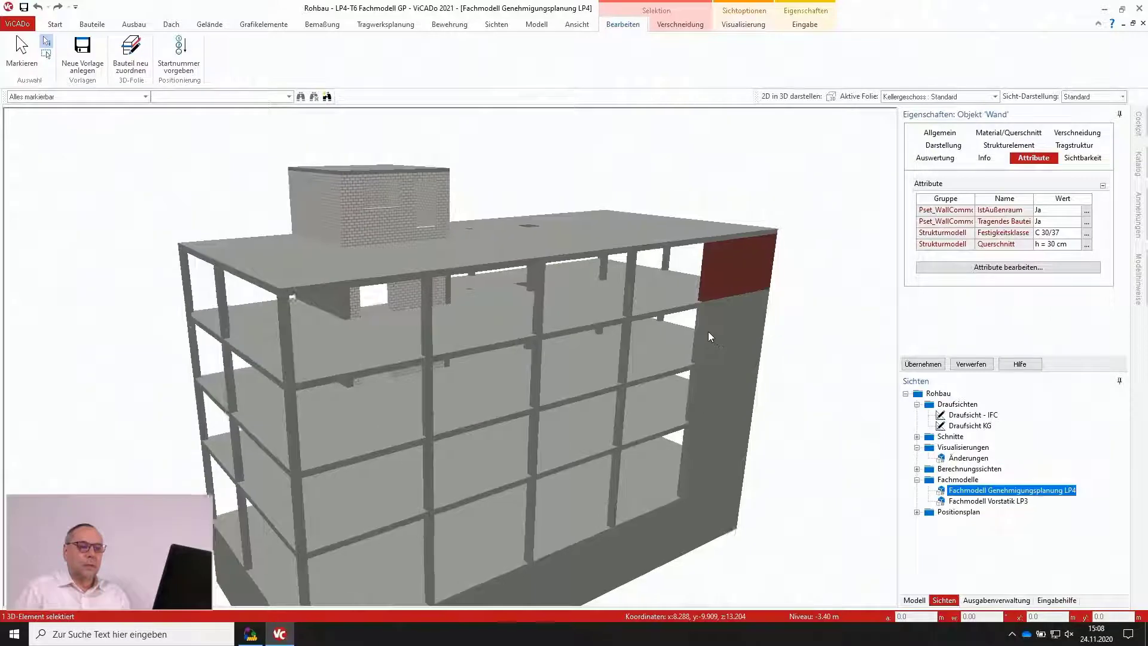
{"action": "middle_click_drag", "start_coordinate": [708, 331], "coordinate": [631, 320]}
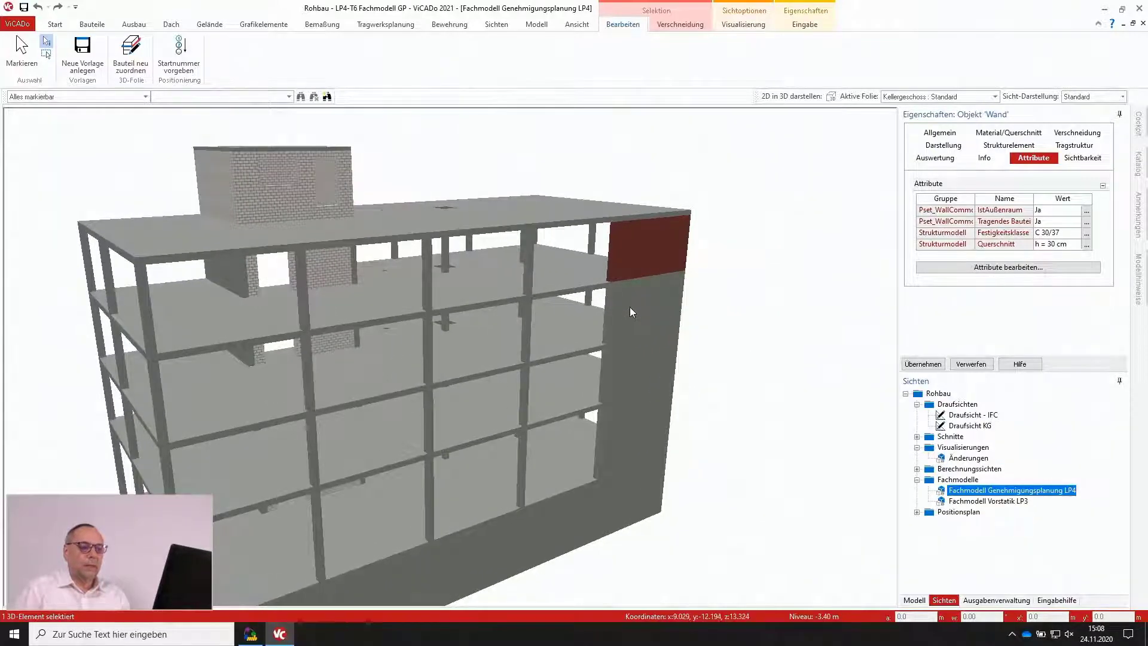
{"action": "left_click", "coordinate": [630, 308]}
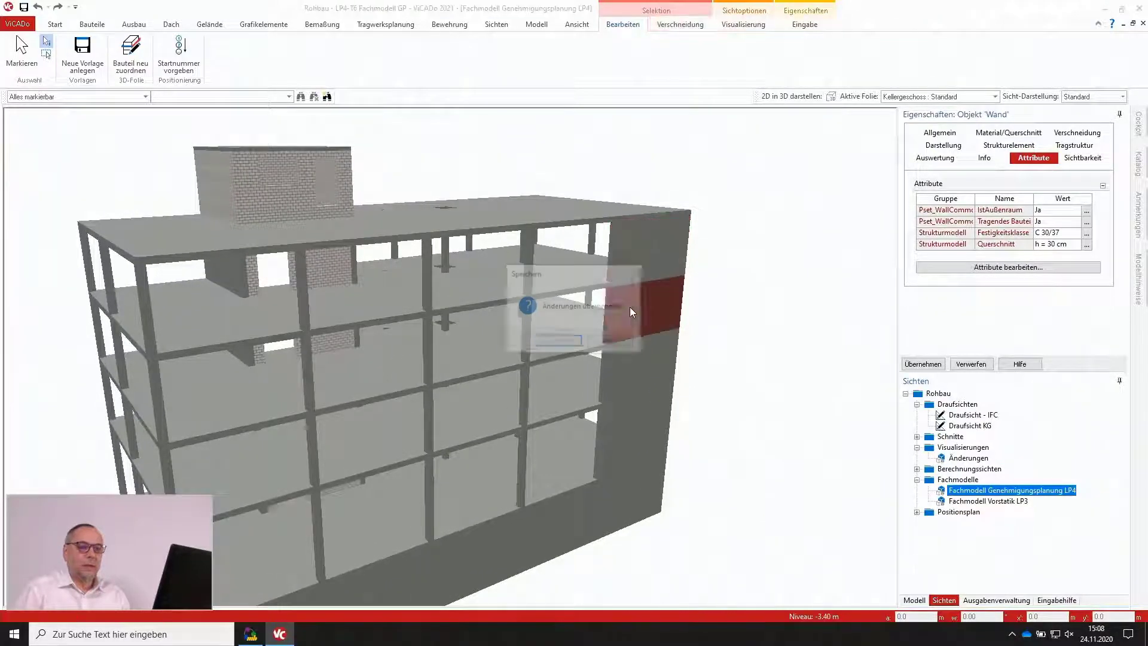
{"action": "left_click", "coordinate": [583, 343]}
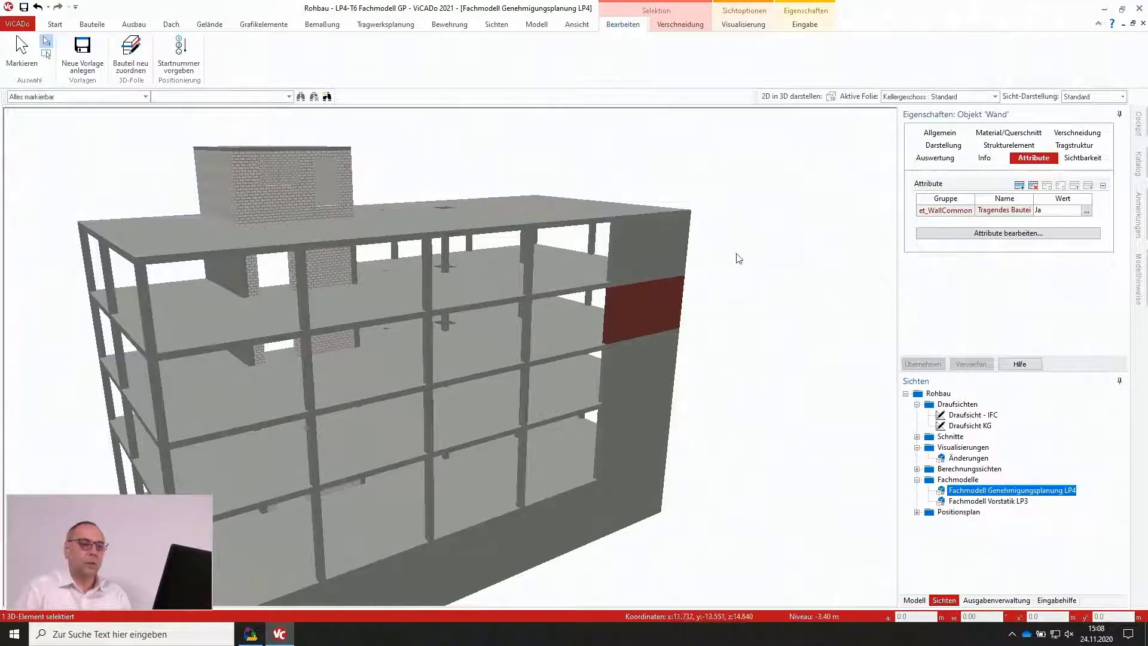
{"action": "left_click", "coordinate": [655, 253]}
{"action": "scroll", "coordinate": [655, 253], "scroll_direction": "down", "scroll_amount": 2}
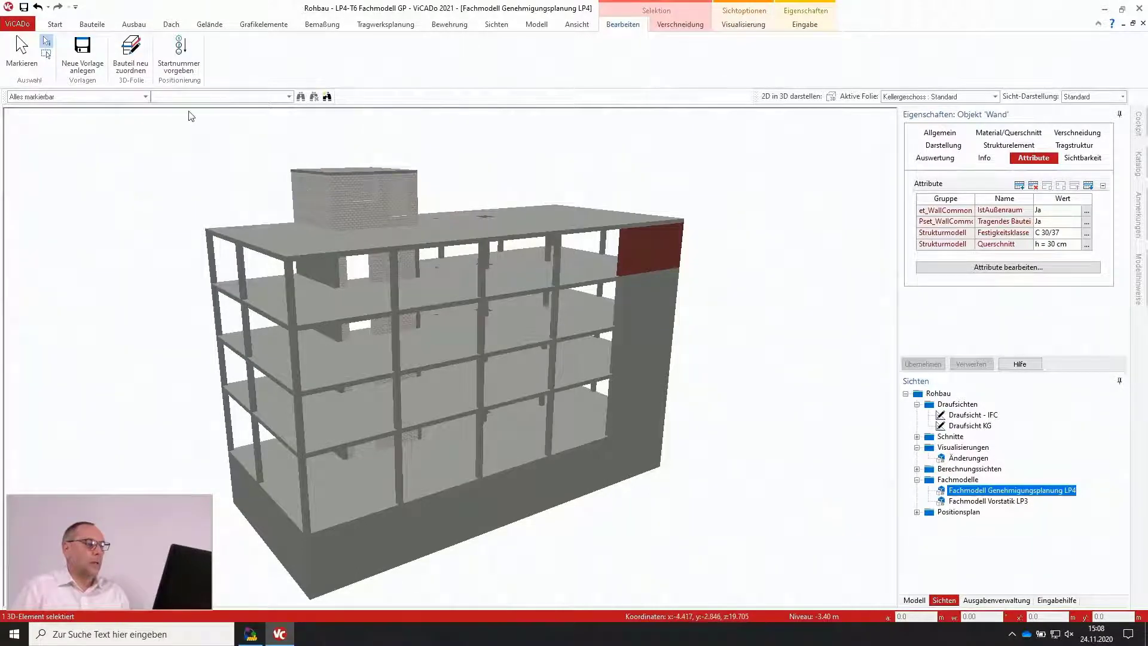
Step: Start property transfer from the wall, briefly opening and closing the Draufsicht - IFC view
{"action": "left_click", "coordinate": [57, 25]}
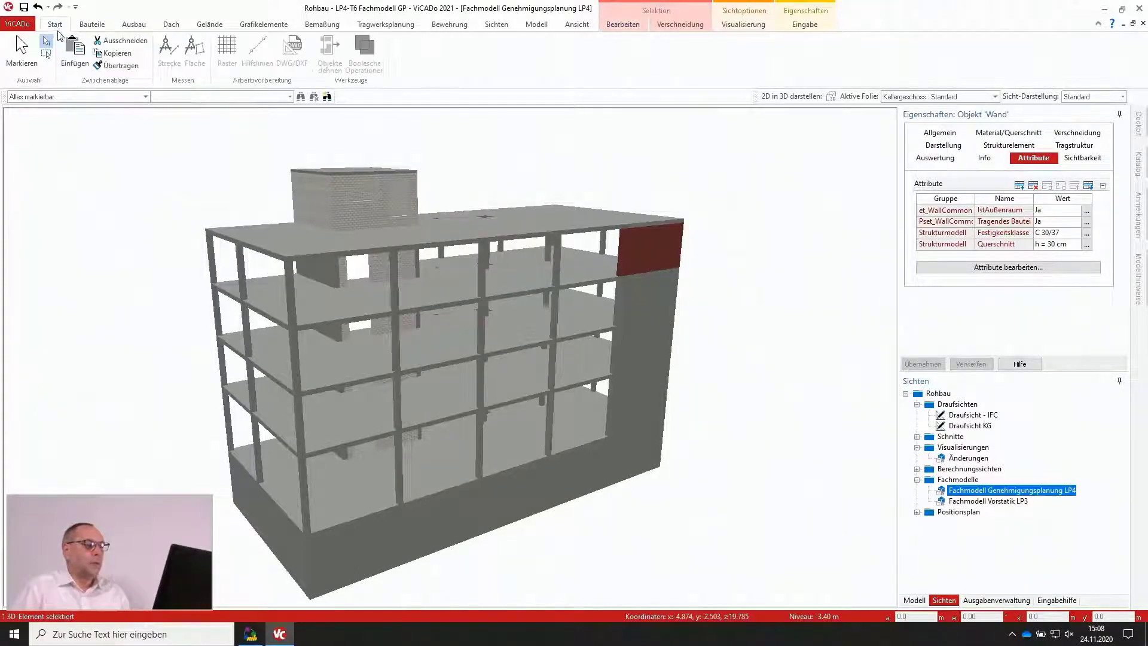
{"action": "left_click", "coordinate": [109, 69]}
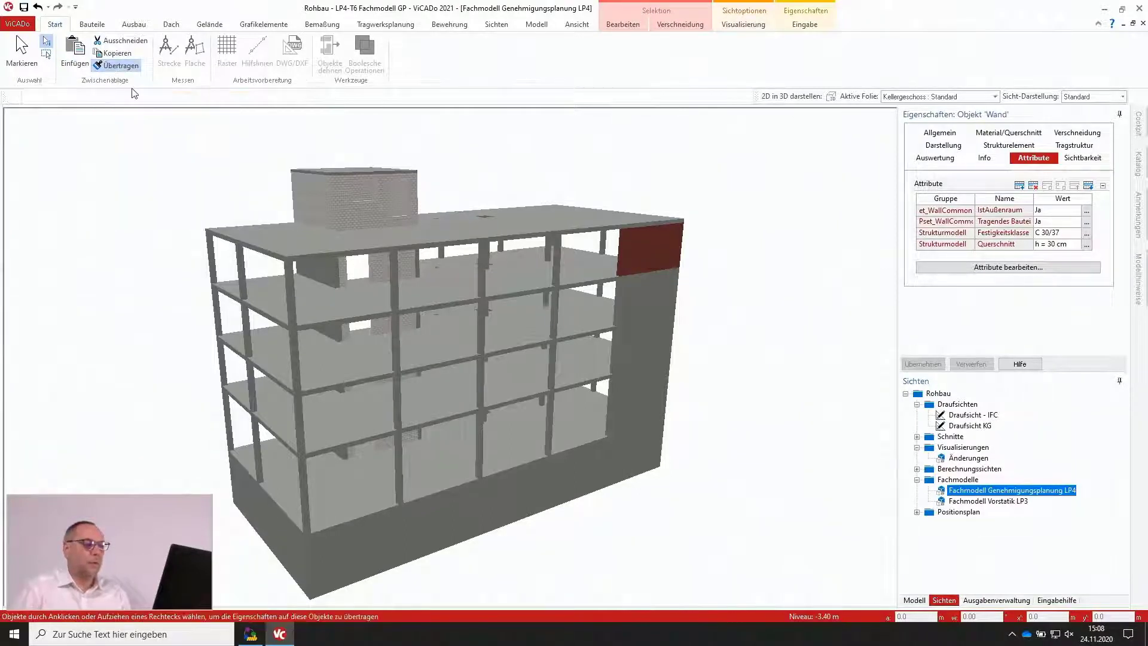
{"action": "scroll", "coordinate": [545, 353], "scroll_direction": "down", "scroll_amount": 1}
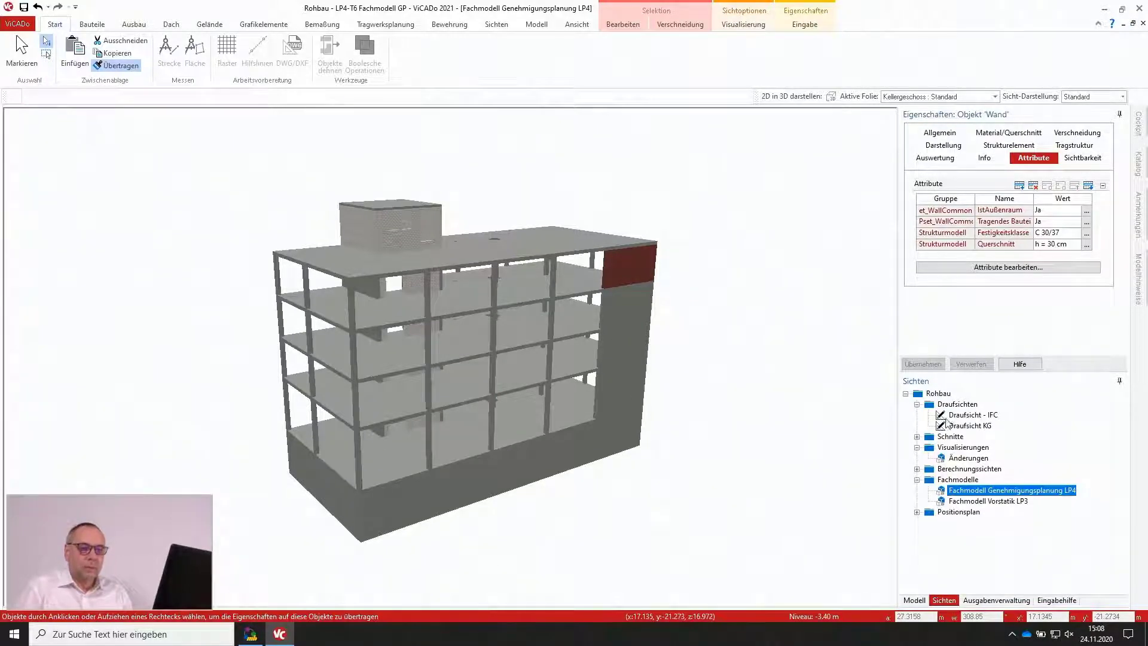
{"action": "left_click", "coordinate": [953, 415]}
{"action": "double_click", "coordinate": [952, 415]}
{"action": "right_click", "coordinate": [633, 211]}
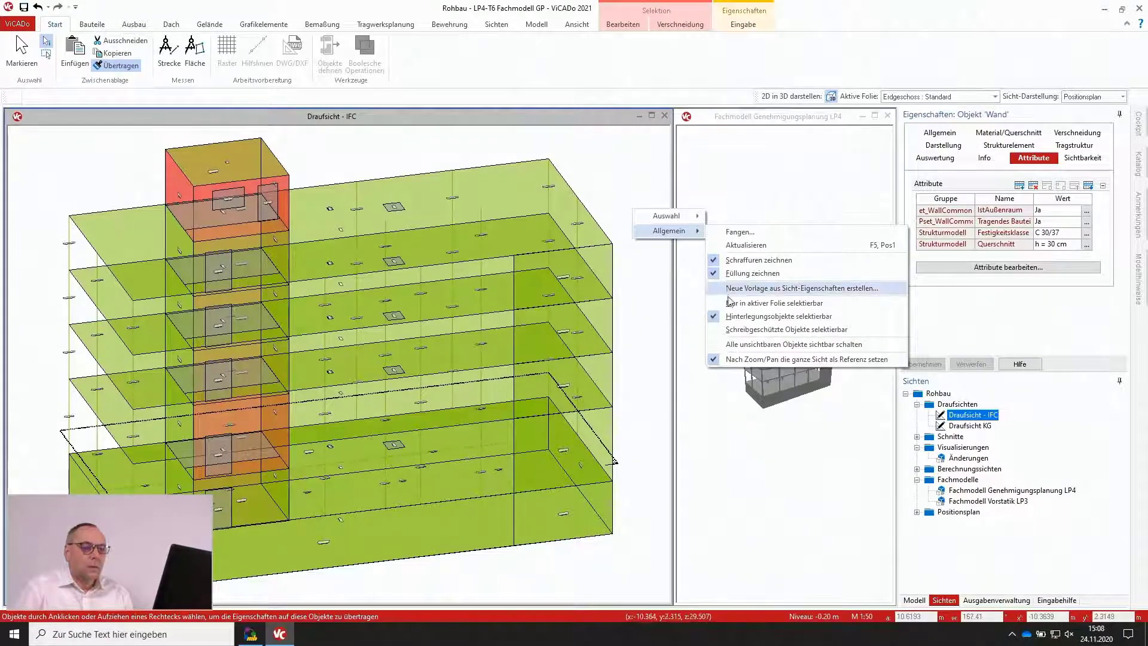
{"action": "left_click", "coordinate": [727, 291]}
{"action": "left_click", "coordinate": [638, 116]}
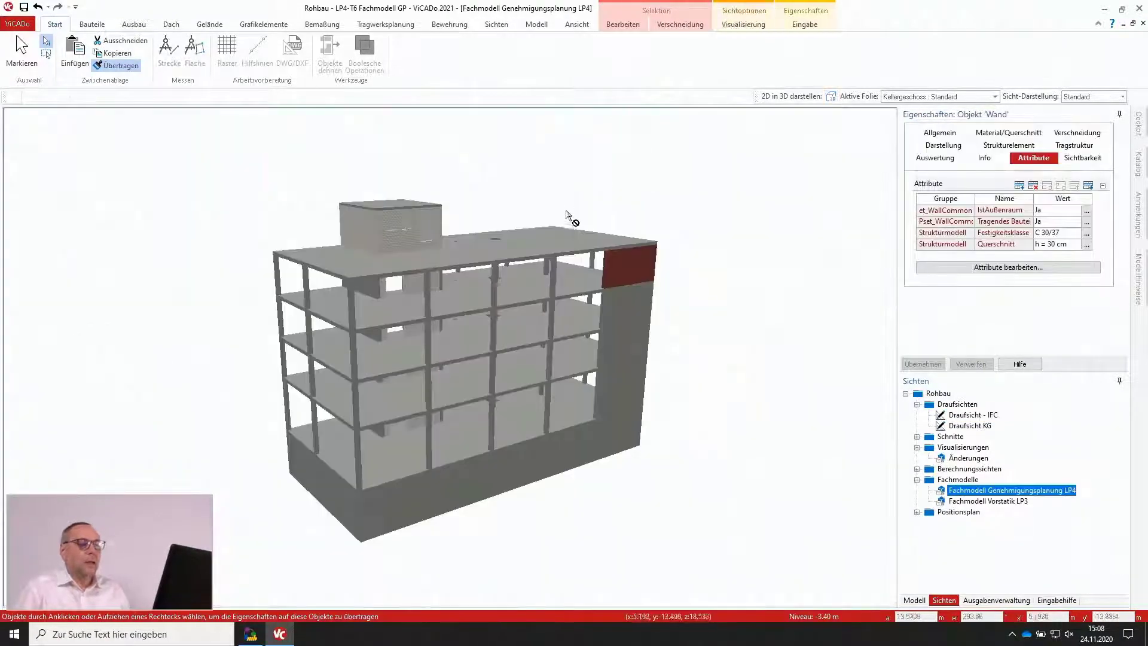
Step: Cancel, reselect the upper wall and restart the Übertragen property transfer
{"action": "key", "text": "Escape"}
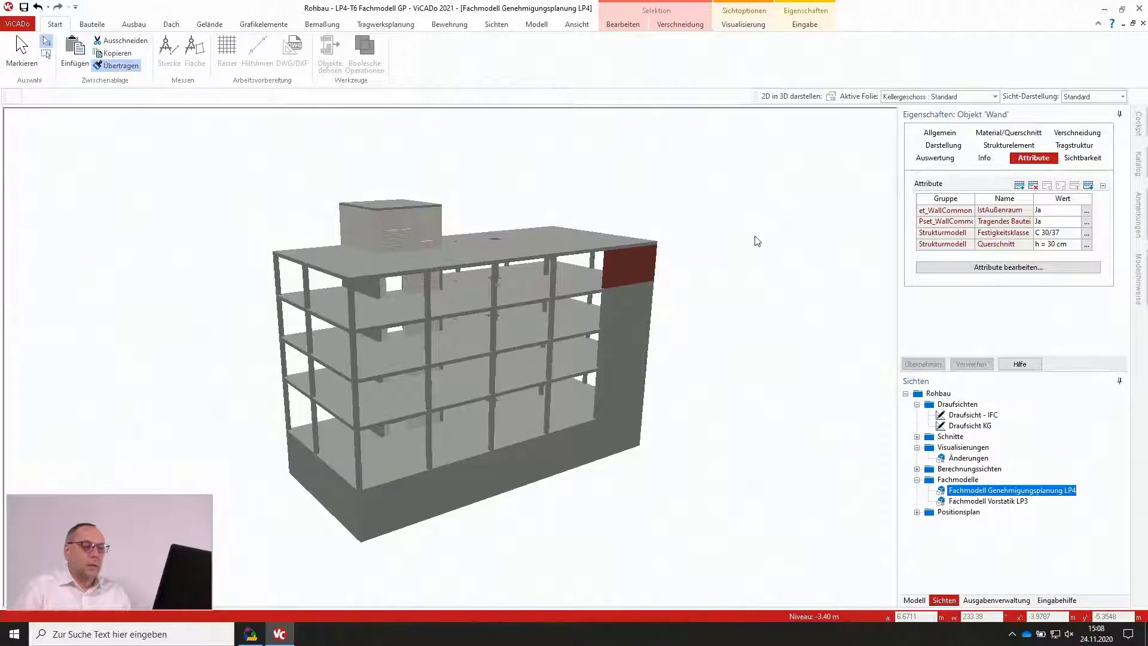
{"action": "left_click", "coordinate": [643, 262]}
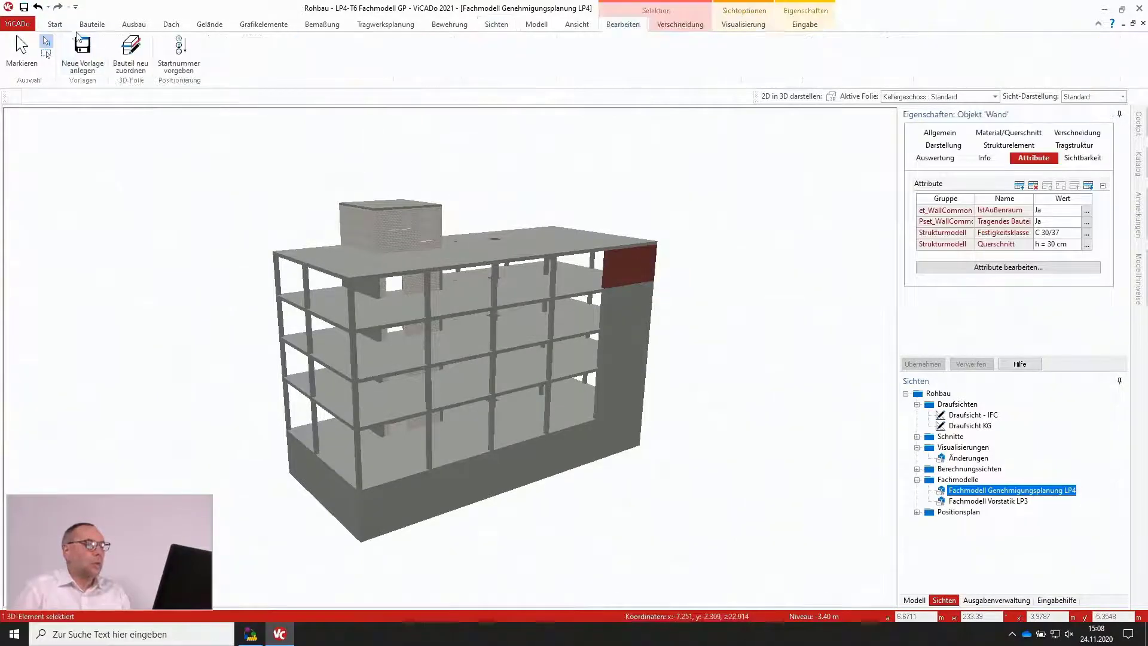
{"action": "left_click", "coordinate": [57, 26]}
{"action": "left_click", "coordinate": [115, 65]}
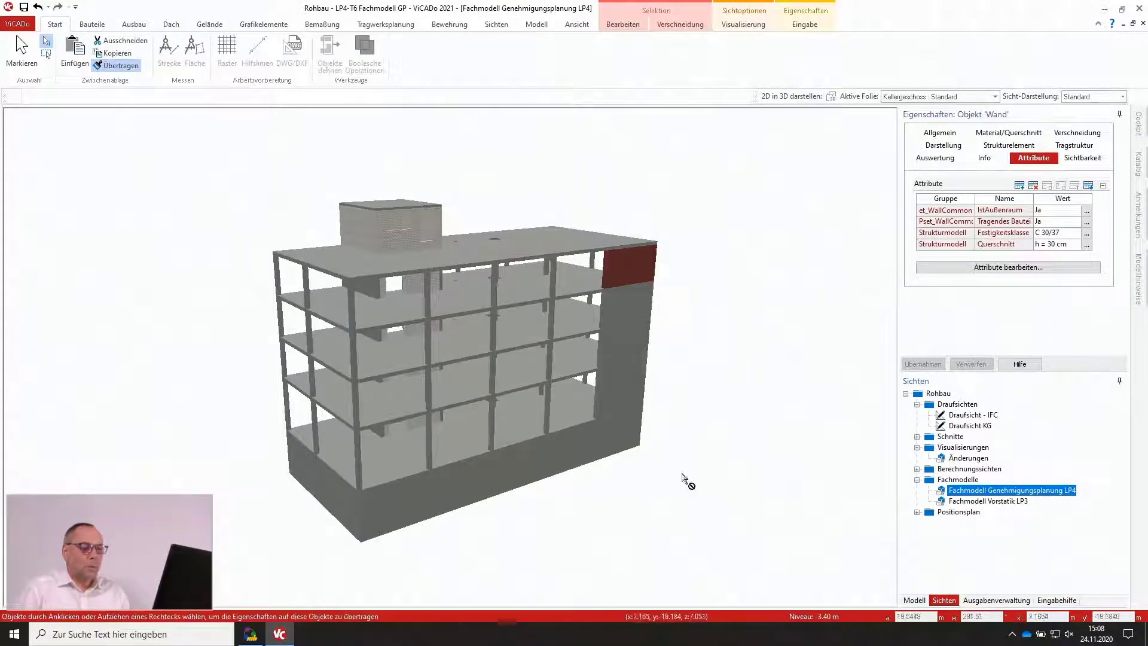
Step: Window-select the whole building and transfer only the Attribute group, all four attributes
{"action": "left_click_drag", "start_coordinate": [740, 540], "coordinate": [195, 158]}
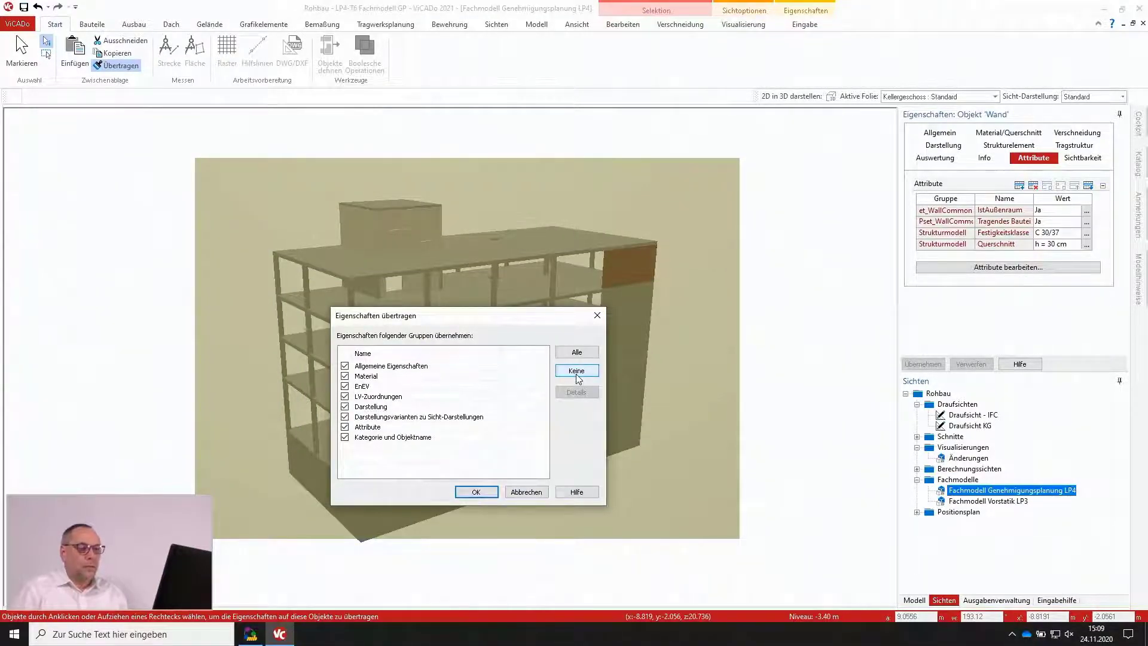
{"action": "left_click", "coordinate": [573, 372]}
{"action": "left_click", "coordinate": [345, 427]}
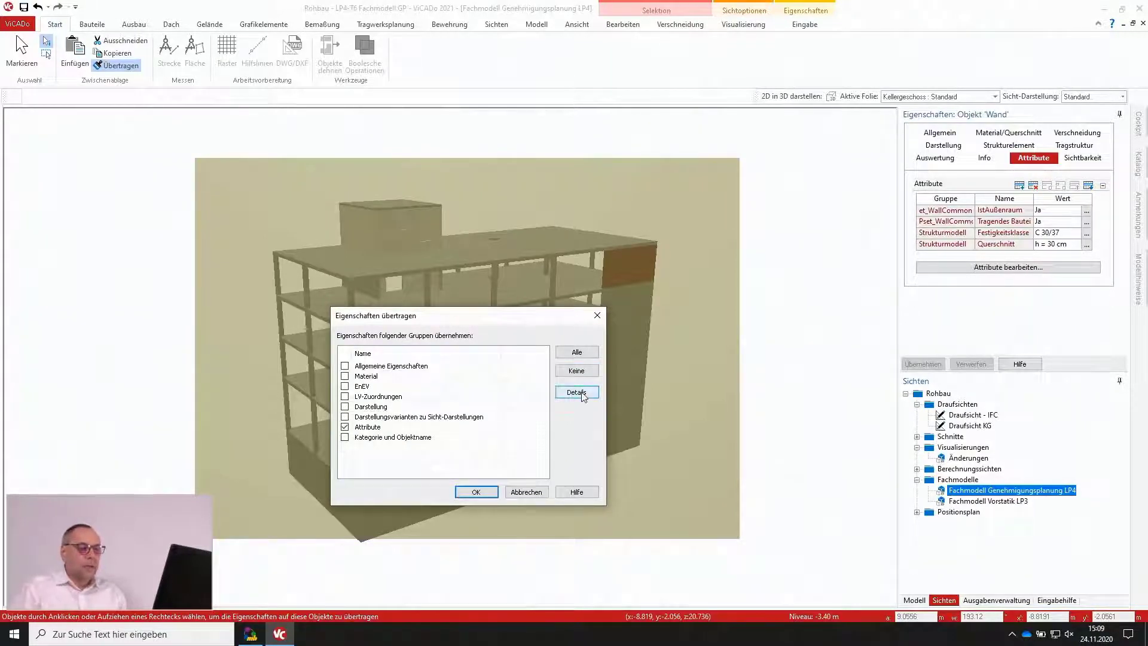
{"action": "left_click", "coordinate": [577, 393]}
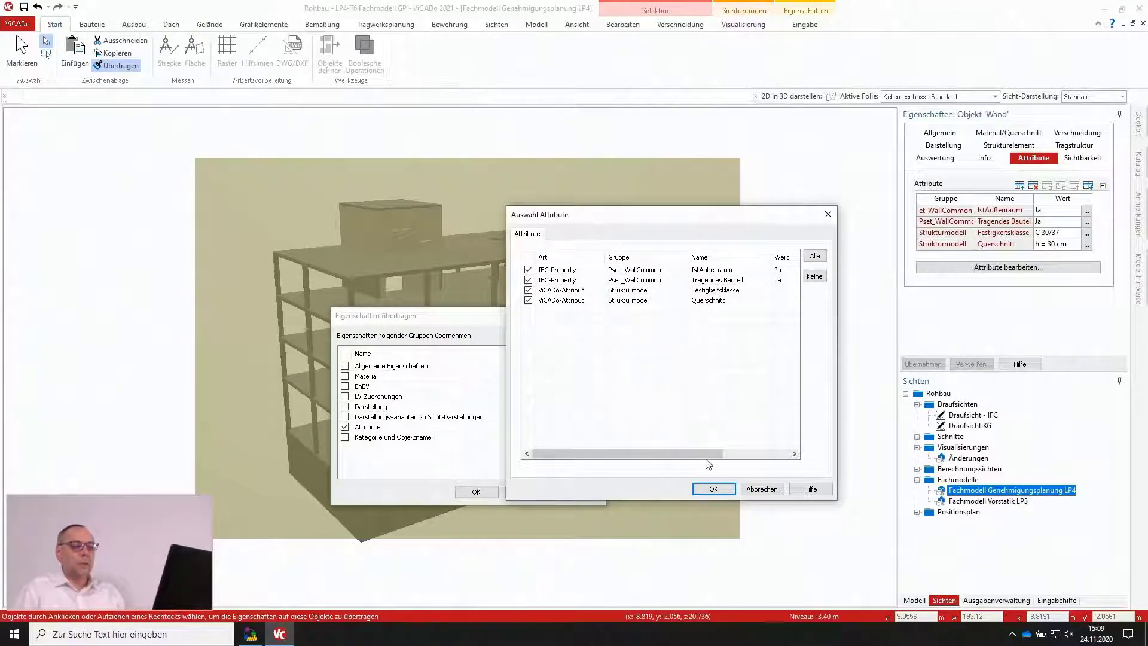
{"action": "left_click", "coordinate": [714, 489]}
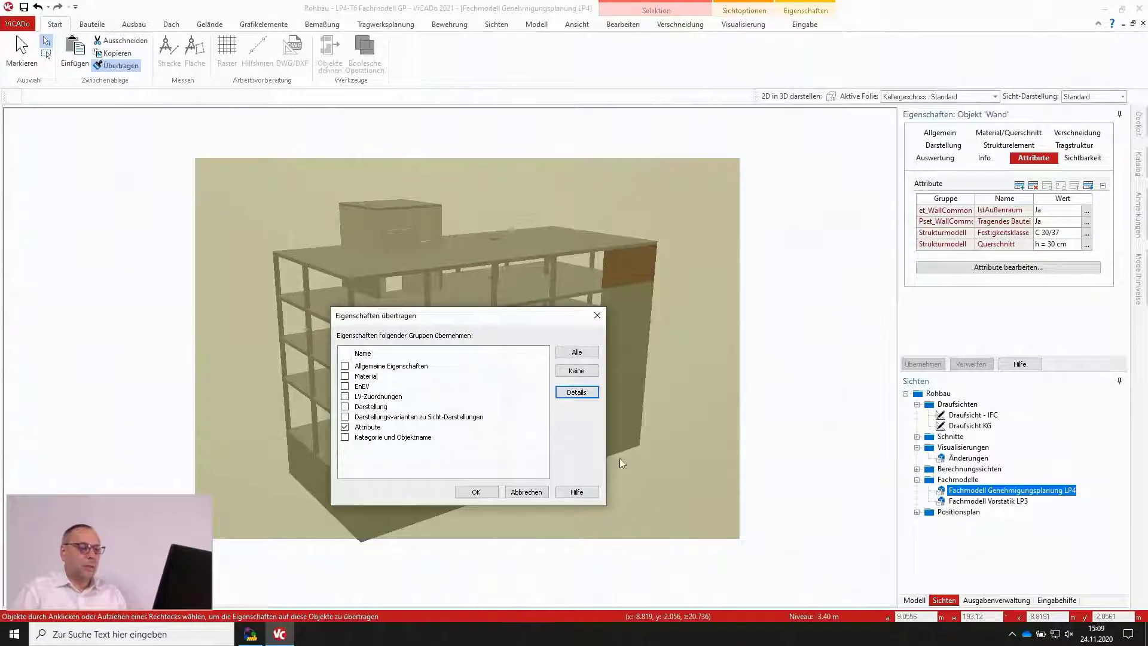
{"action": "left_click", "coordinate": [477, 493]}
{"action": "scroll", "coordinate": [621, 340], "scroll_direction": "up", "scroll_amount": 3}
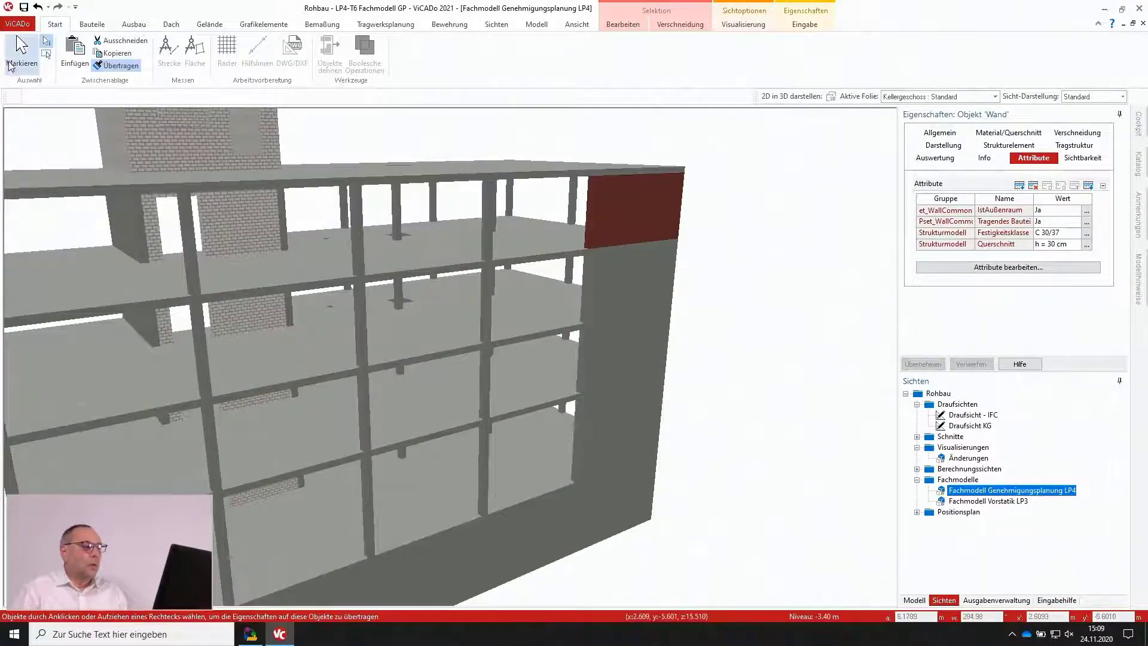
{"action": "left_click", "coordinate": [23, 51]}
{"action": "left_click", "coordinate": [621, 280]}
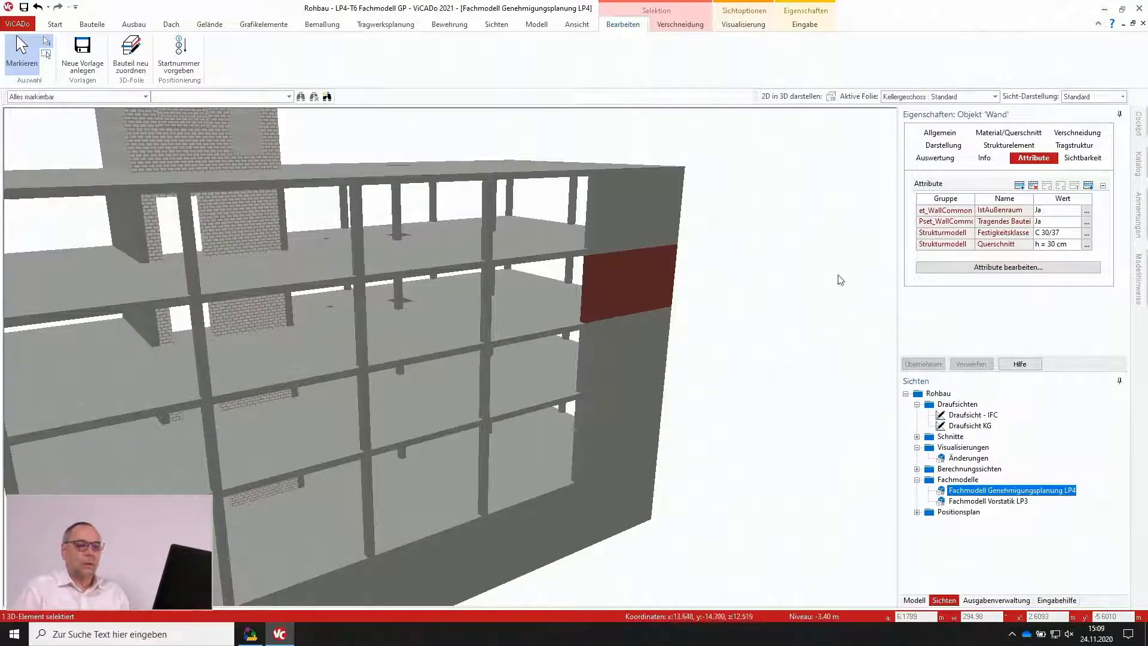
{"action": "left_click", "coordinate": [215, 156]}
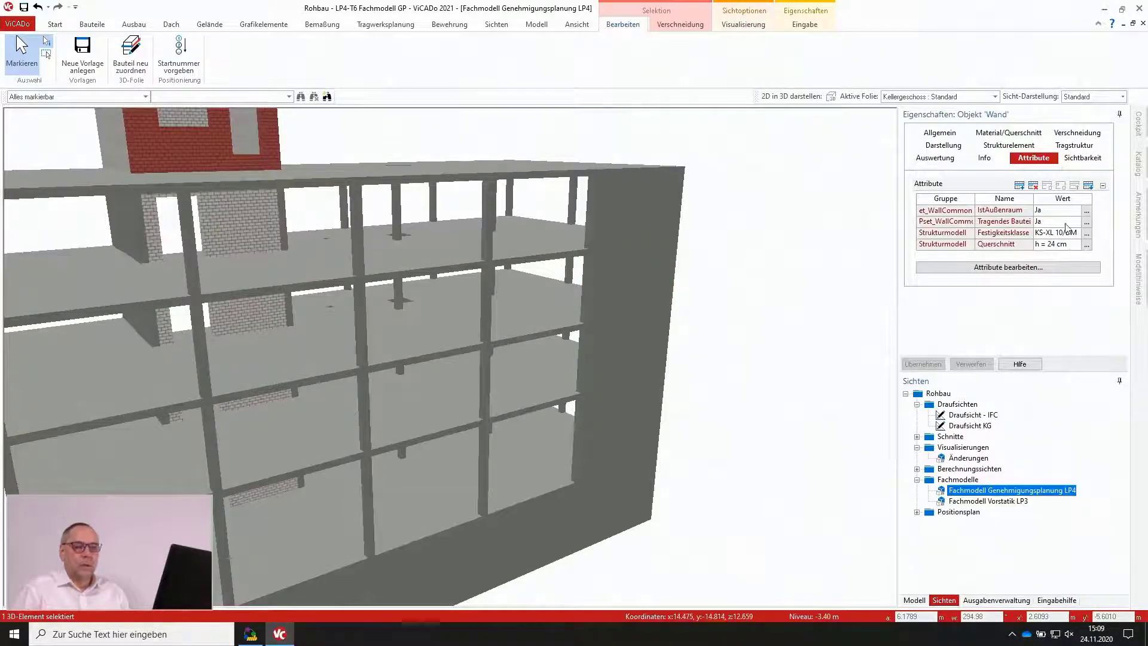
{"action": "scroll", "coordinate": [761, 322], "scroll_direction": "down", "scroll_amount": 3}
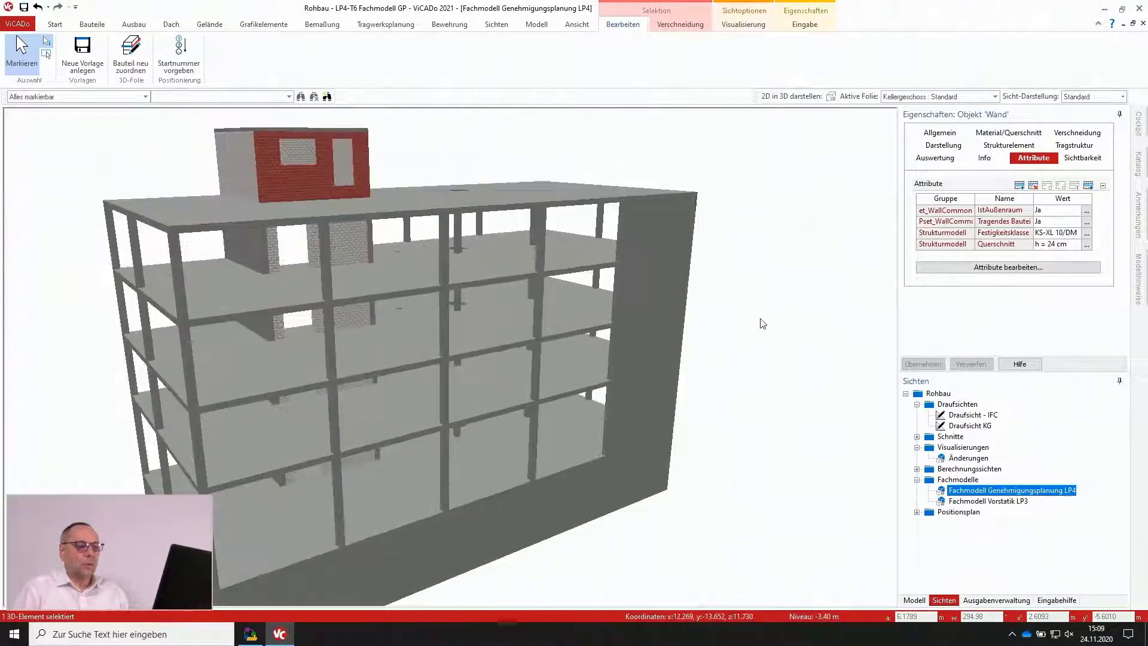
{"action": "key", "text": "Escape"}
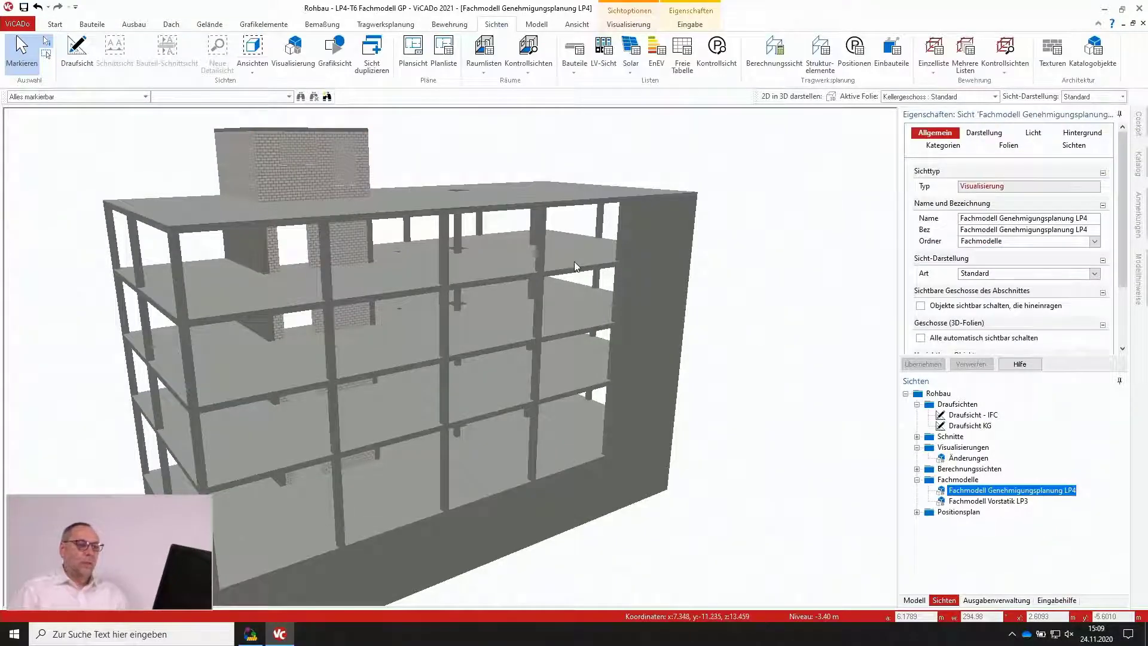
Step: Select the red floor slab and open its attribute editor
{"action": "left_click", "coordinate": [573, 259]}
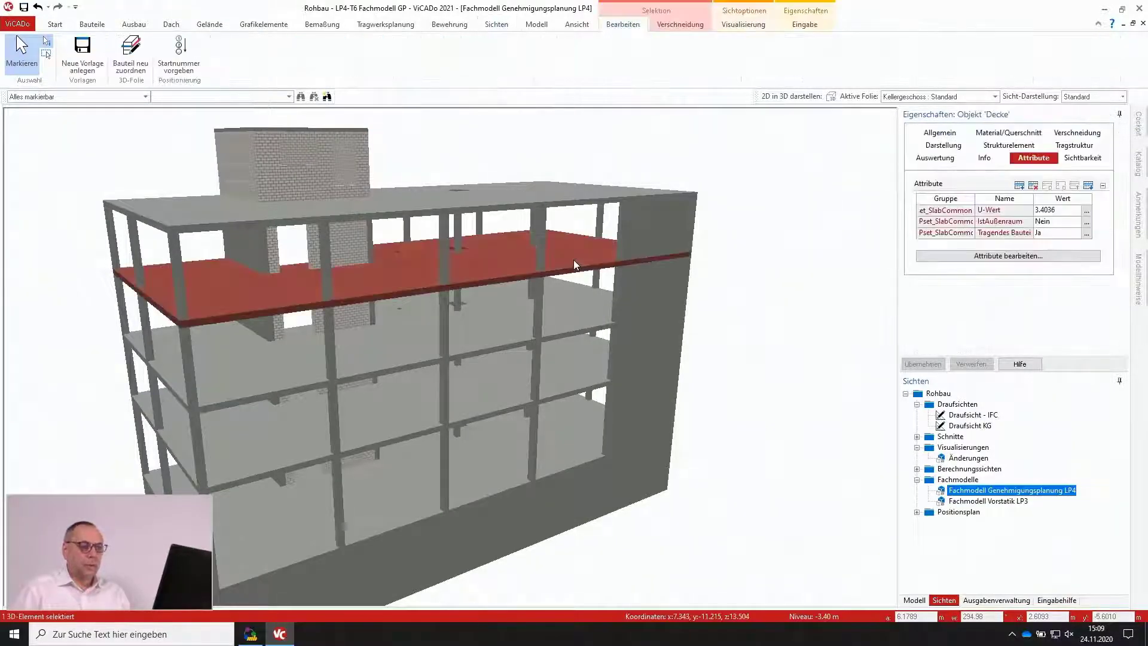
{"action": "left_click", "coordinate": [1003, 258]}
{"action": "key", "text": "Escape"}
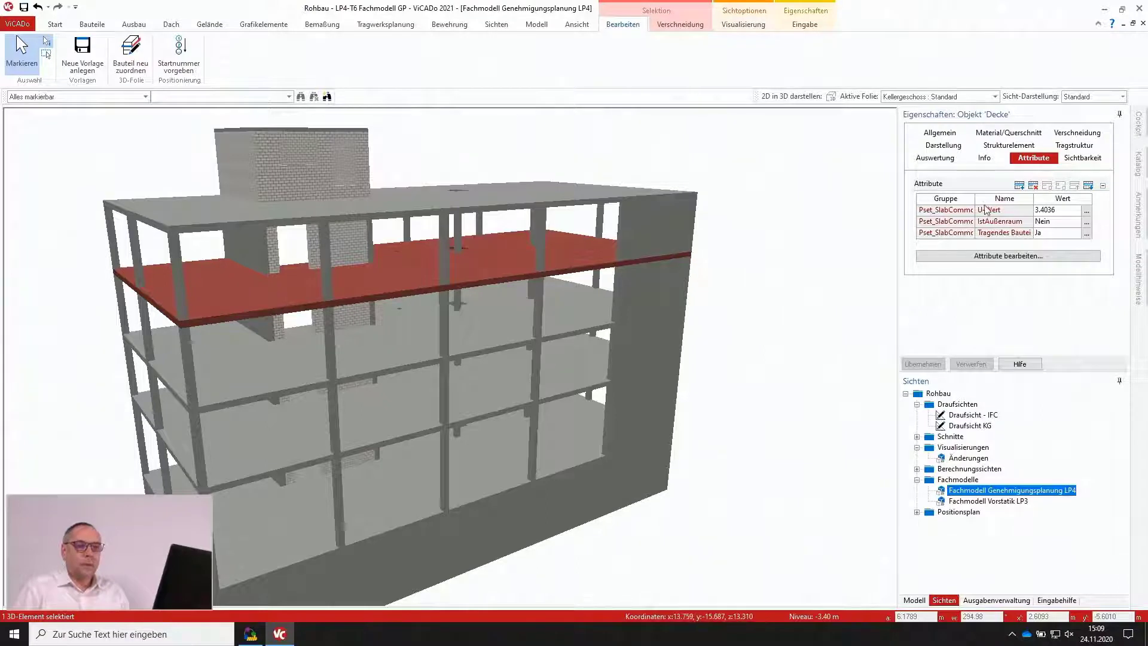
{"action": "left_click", "coordinate": [1038, 256]}
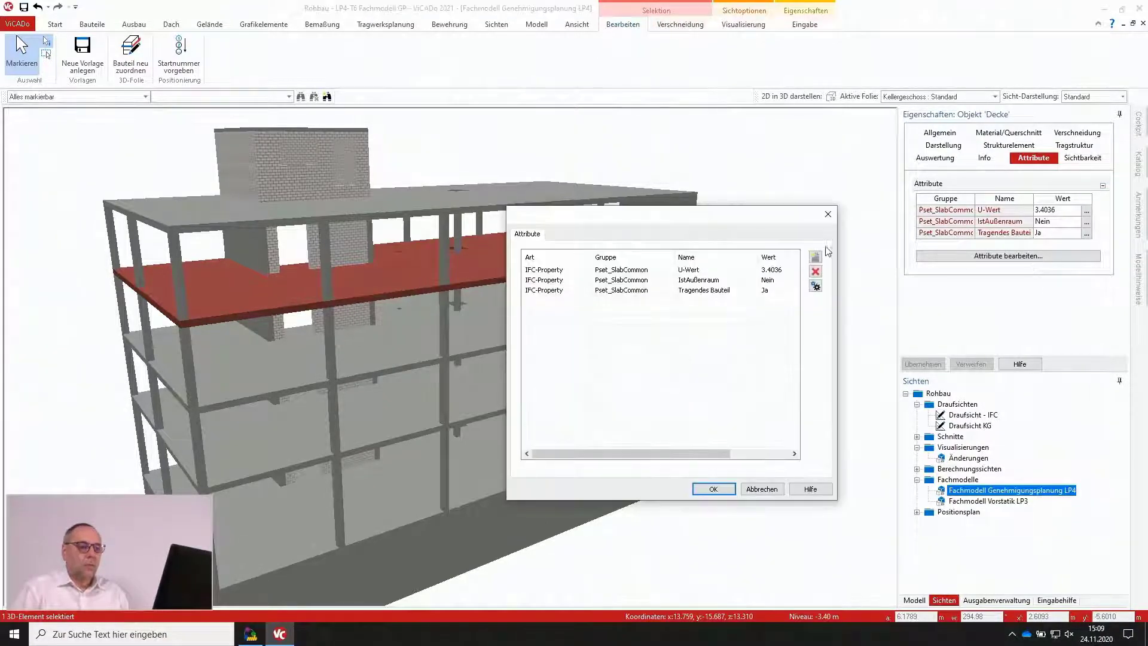
Step: Add Strukturmodell > Festigkeitsklasse from Attribut-Verwaltung, driven by SE_FESTIGKEIT (C 30/37)
{"action": "left_click", "coordinate": [816, 259]}
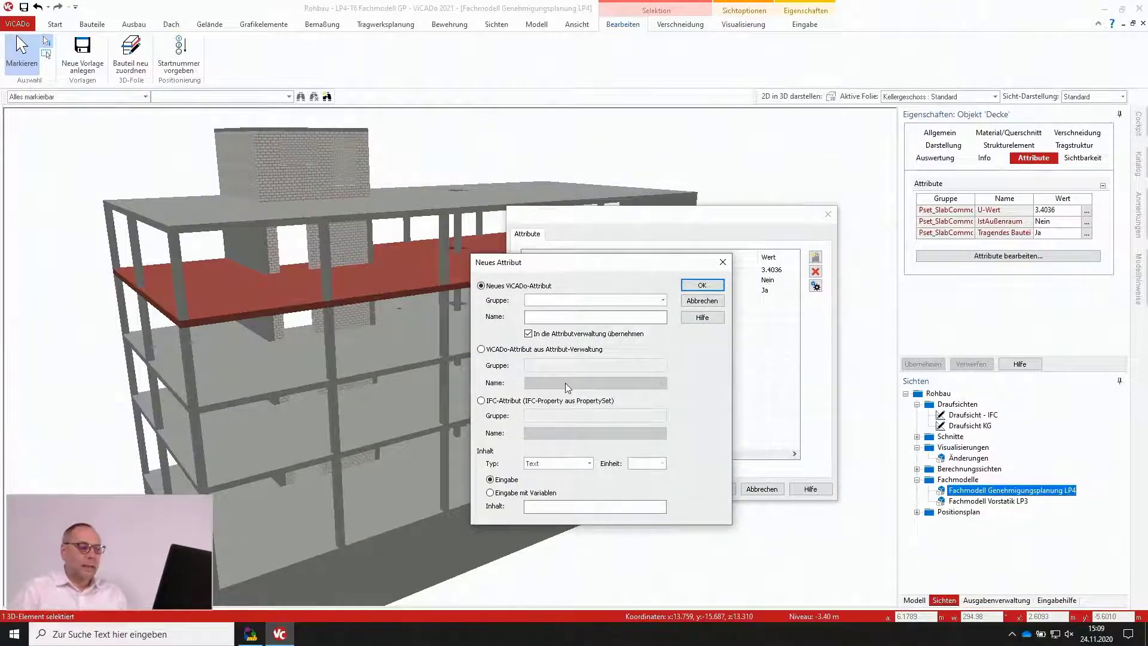
{"action": "left_click", "coordinate": [495, 350]}
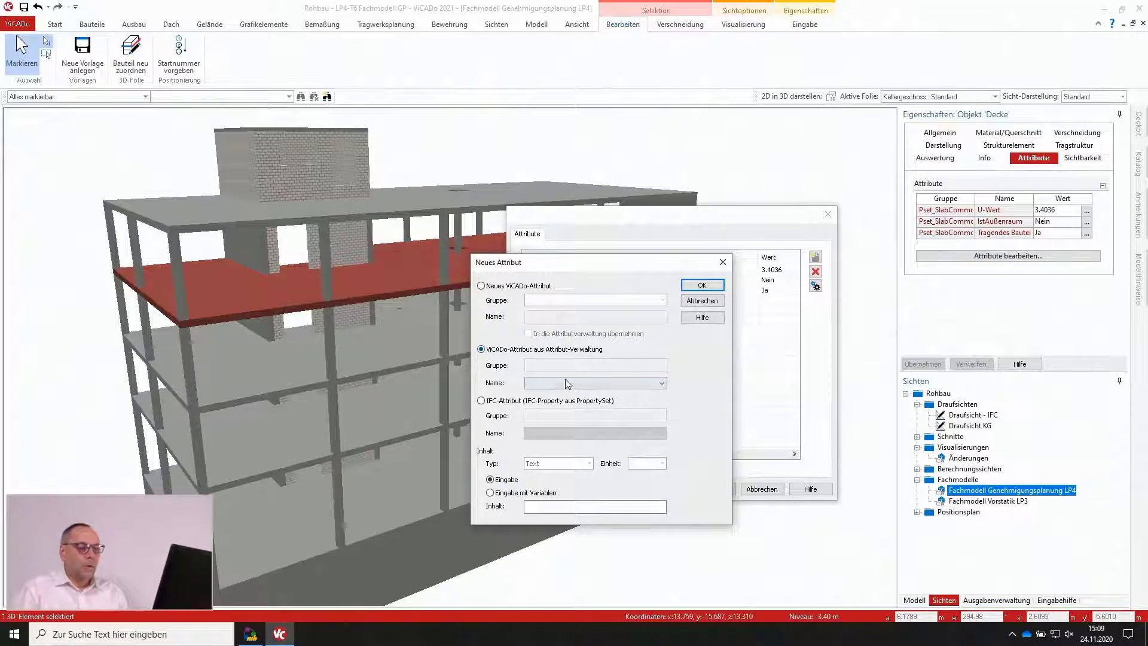
{"action": "left_click", "coordinate": [595, 382]}
{"action": "left_click", "coordinate": [589, 434]}
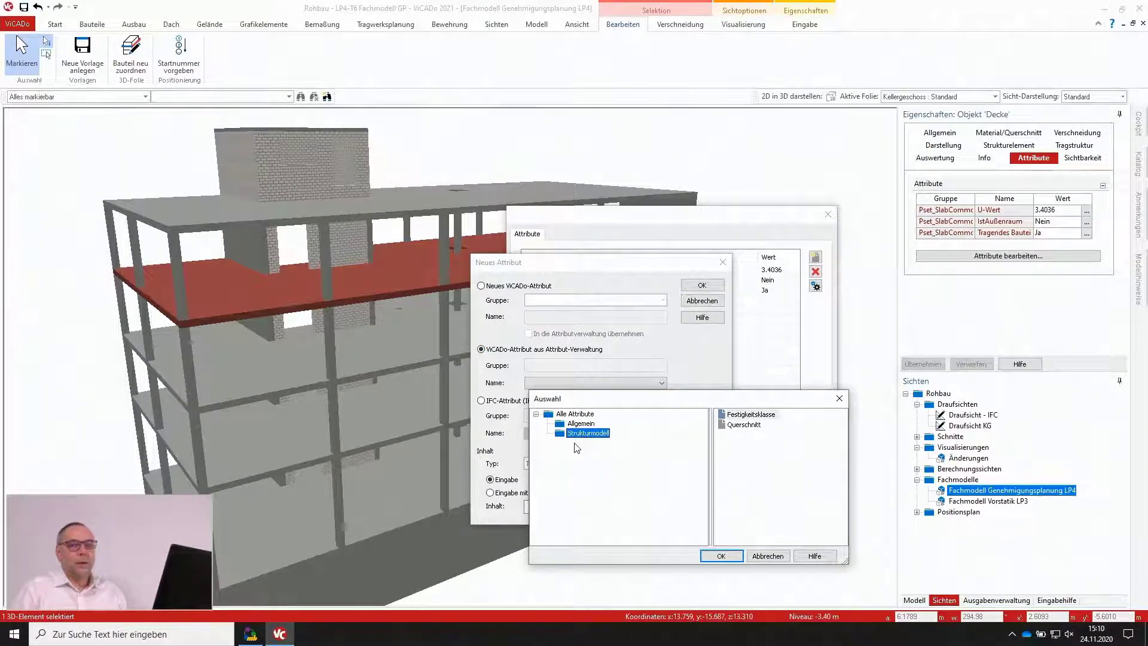
{"action": "double_click", "coordinate": [732, 417]}
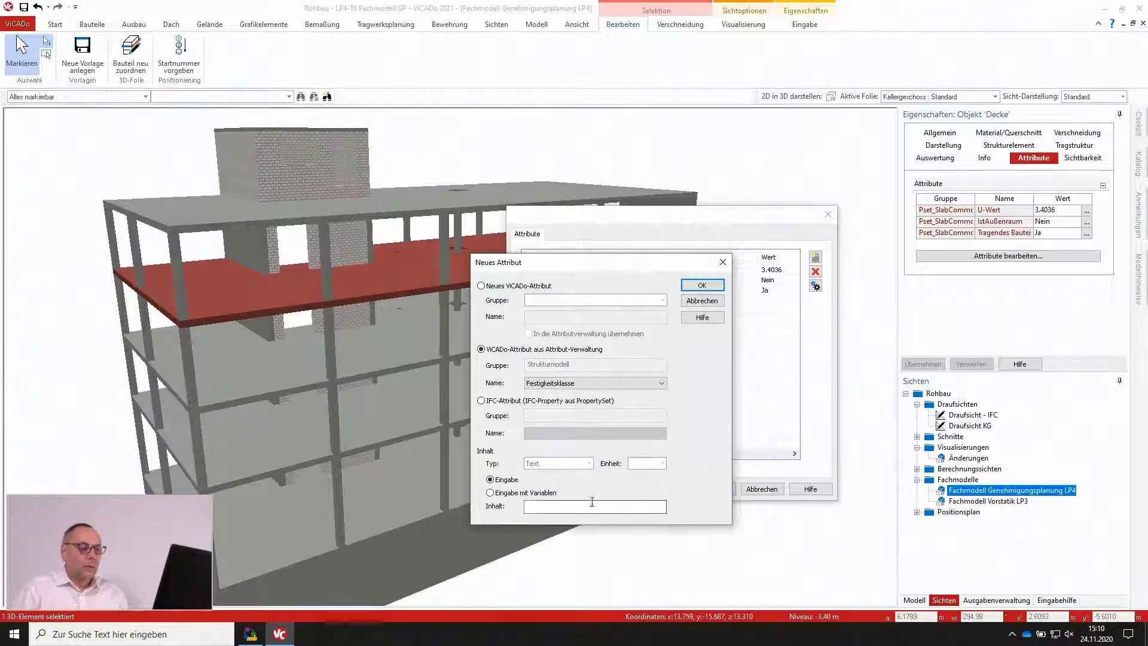
{"action": "left_click", "coordinate": [490, 492]}
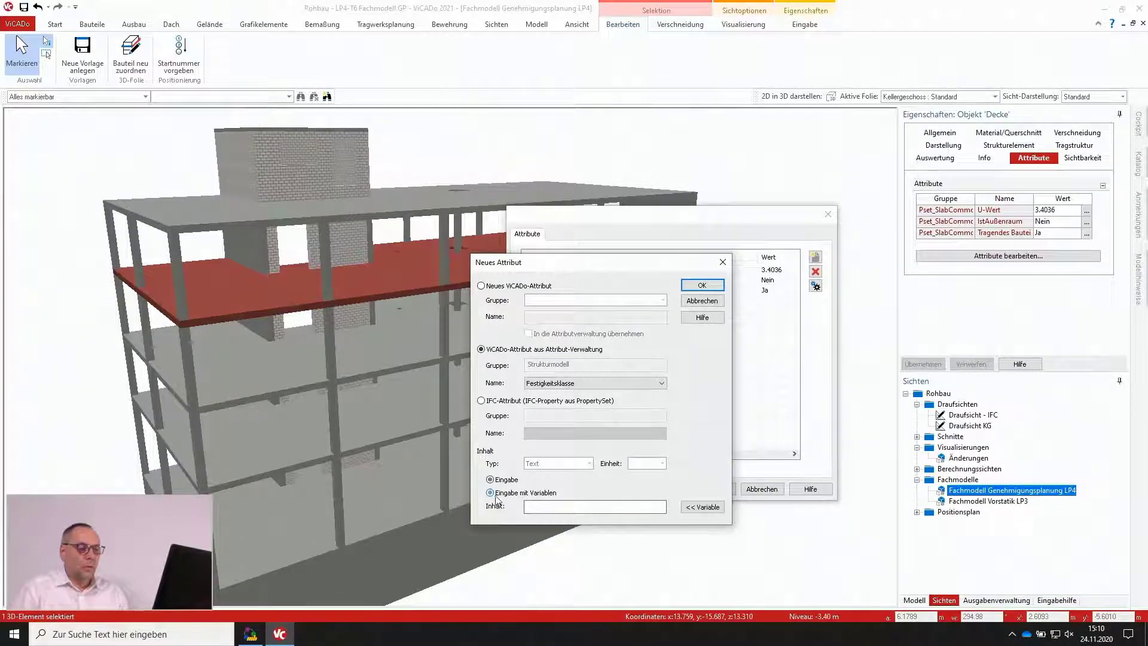
{"action": "left_click", "coordinate": [702, 509]}
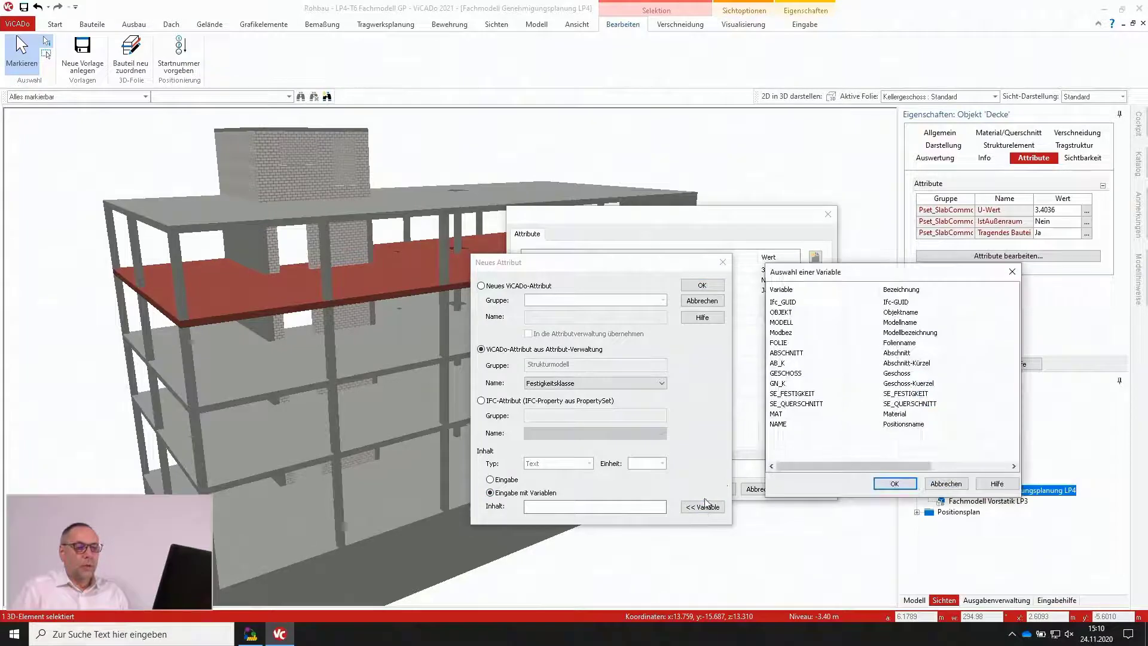
{"action": "double_click", "coordinate": [889, 396]}
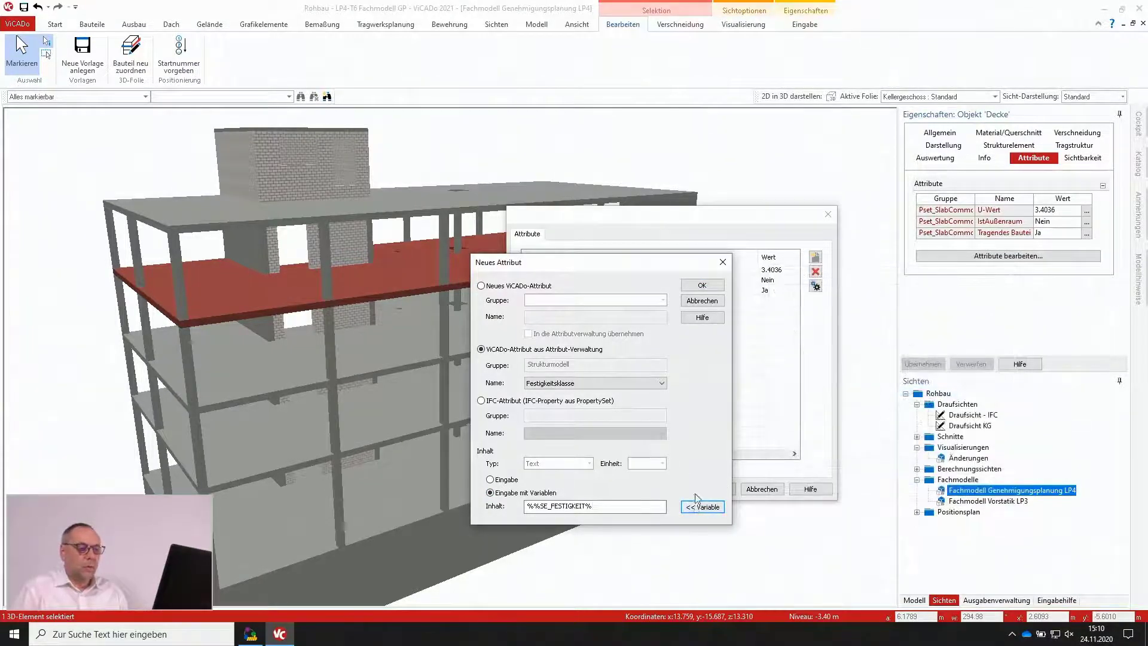
{"action": "left_click", "coordinate": [703, 286]}
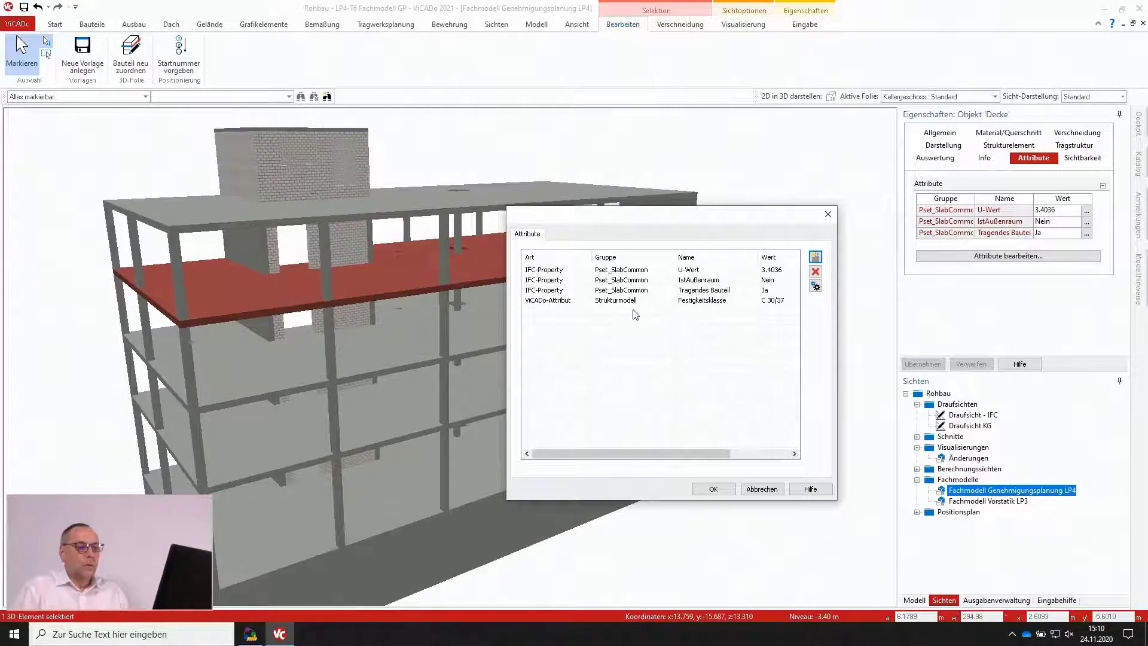
Step: Add Strukturmodell > Querschnitt driven by SE_QUERSCHNITT (h = 26 cm) and apply to the slab
{"action": "left_click", "coordinate": [814, 258]}
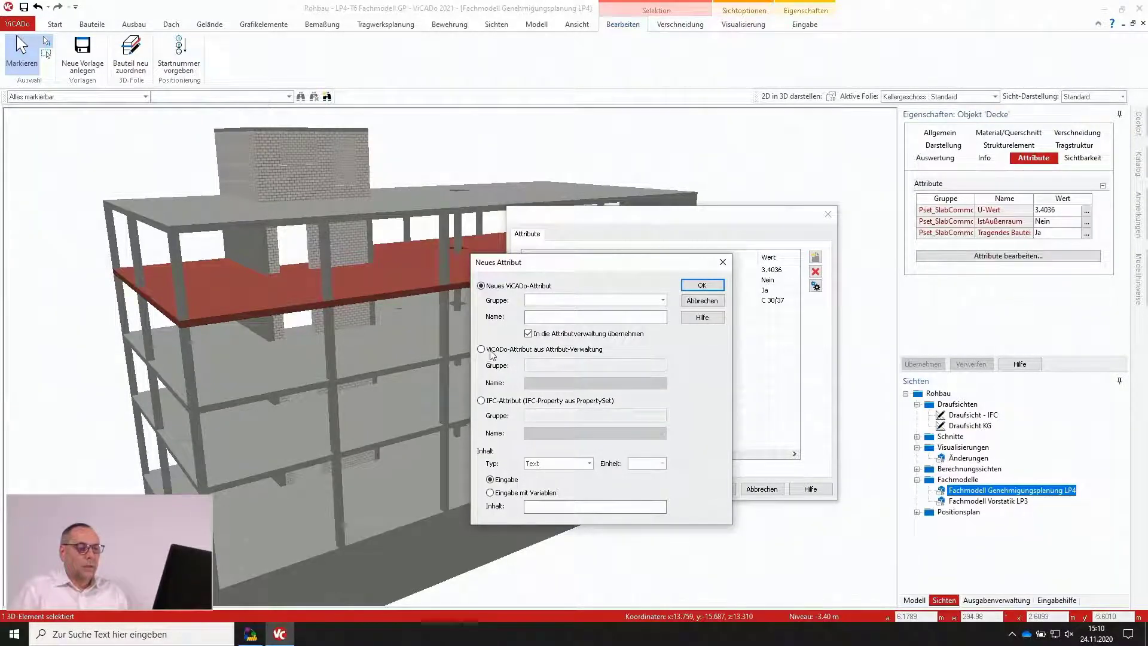
{"action": "left_click", "coordinate": [481, 350]}
{"action": "left_click", "coordinate": [541, 383]}
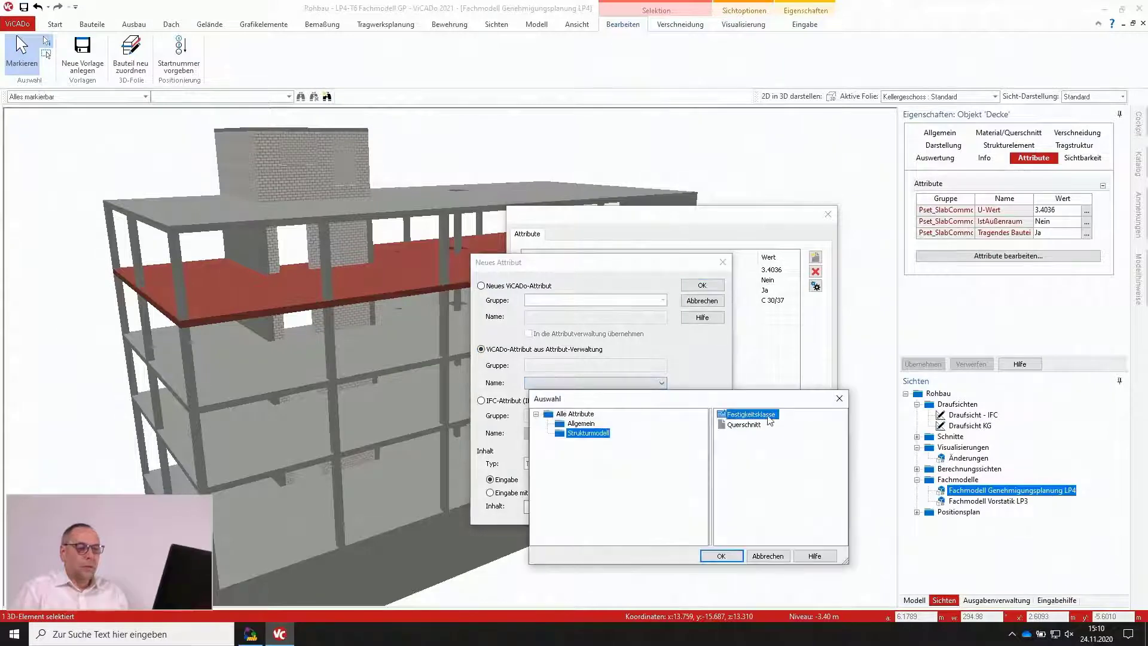
{"action": "double_click", "coordinate": [745, 426]}
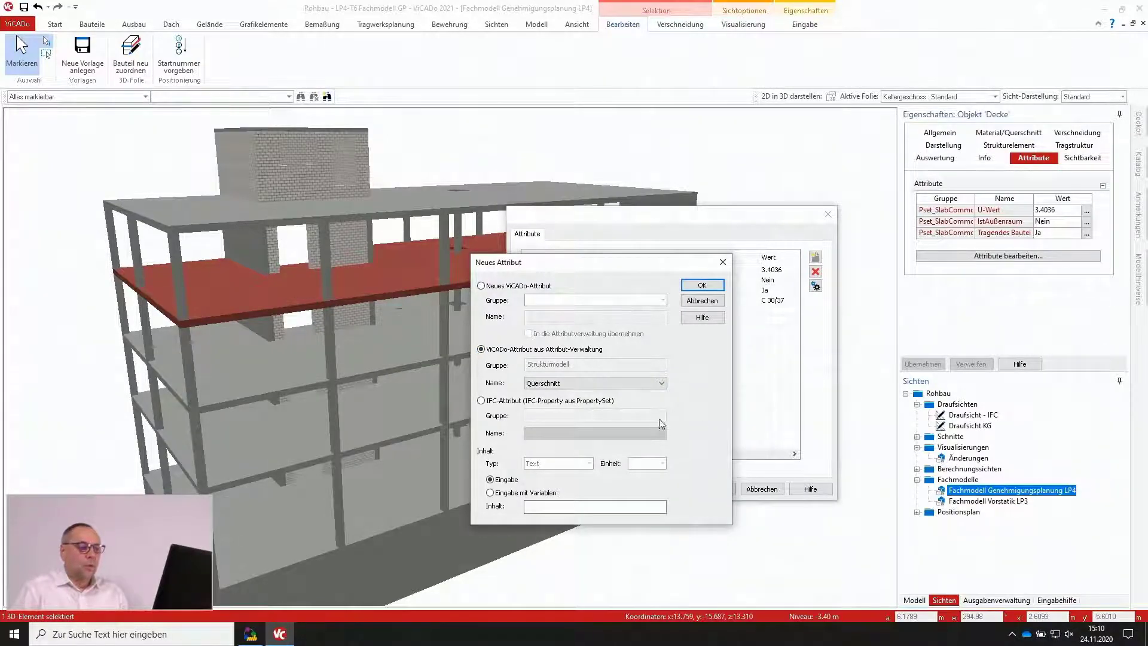
{"action": "left_click", "coordinate": [535, 494]}
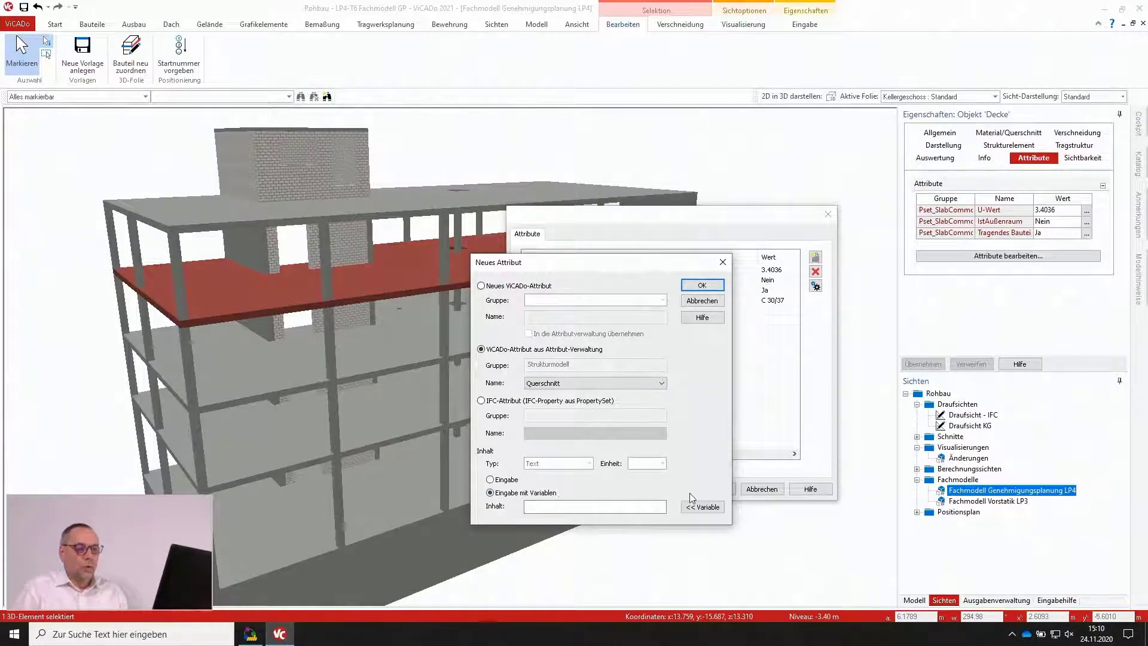
{"action": "left_click", "coordinate": [702, 507]}
{"action": "left_click", "coordinate": [790, 405]}
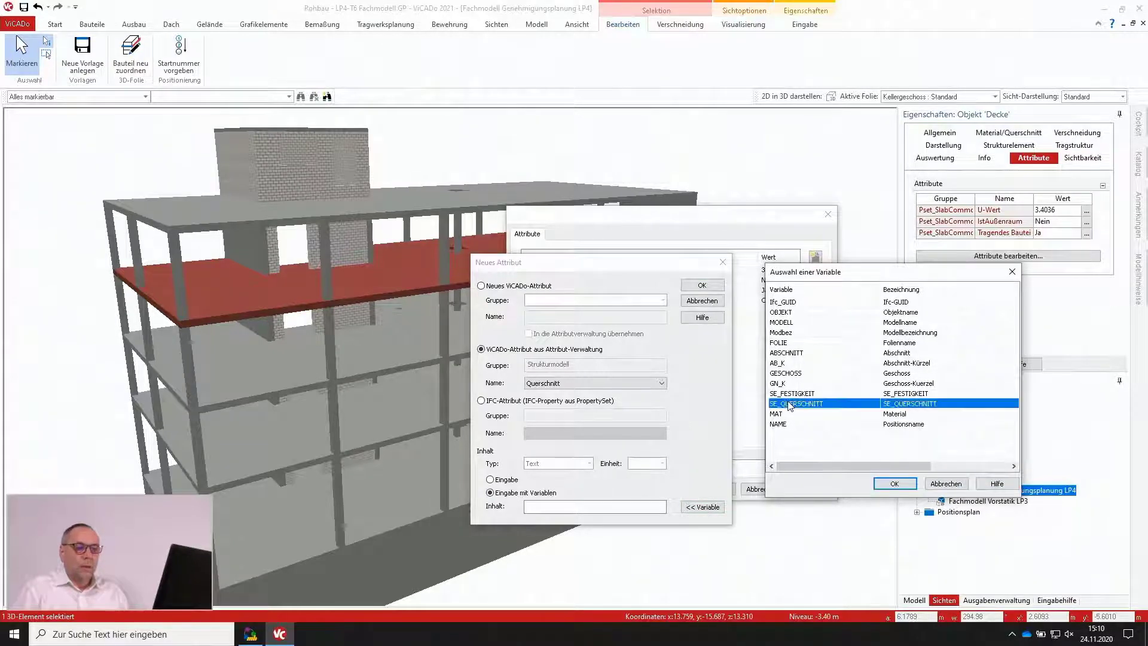
{"action": "left_click", "coordinate": [895, 483]}
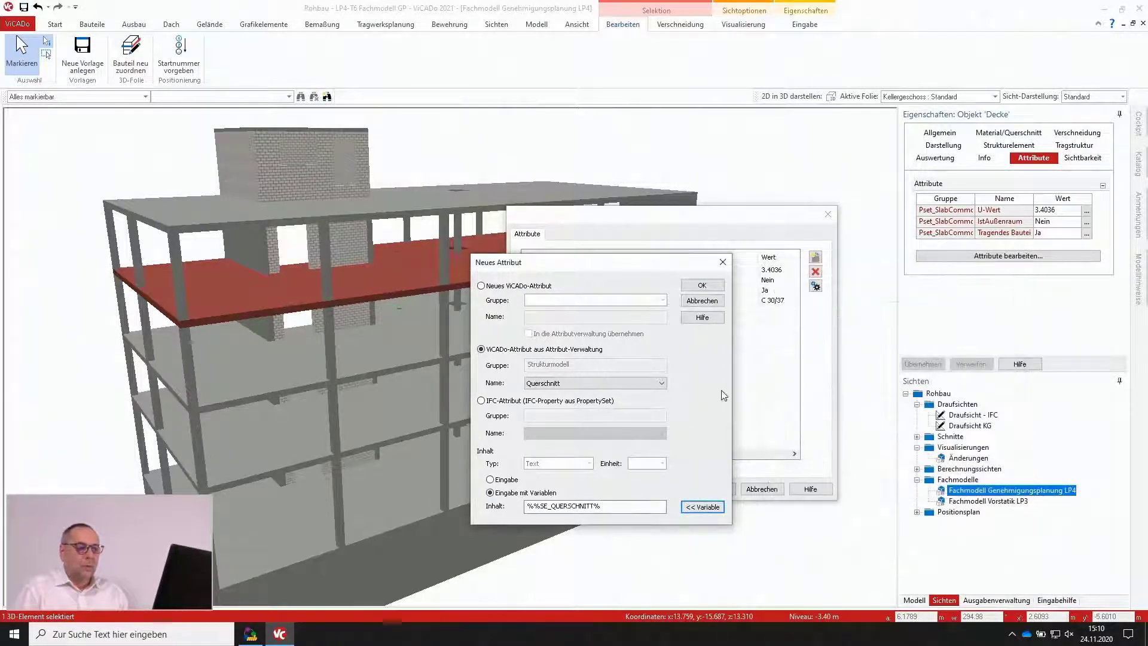
{"action": "left_click", "coordinate": [706, 285]}
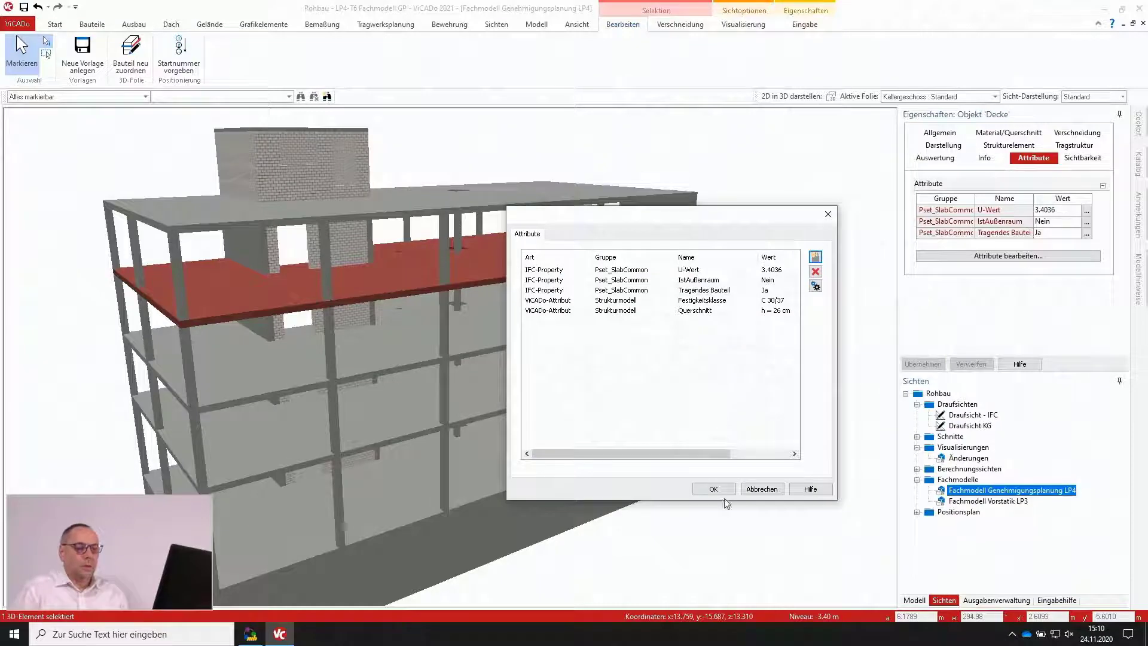
{"action": "left_click", "coordinate": [718, 490]}
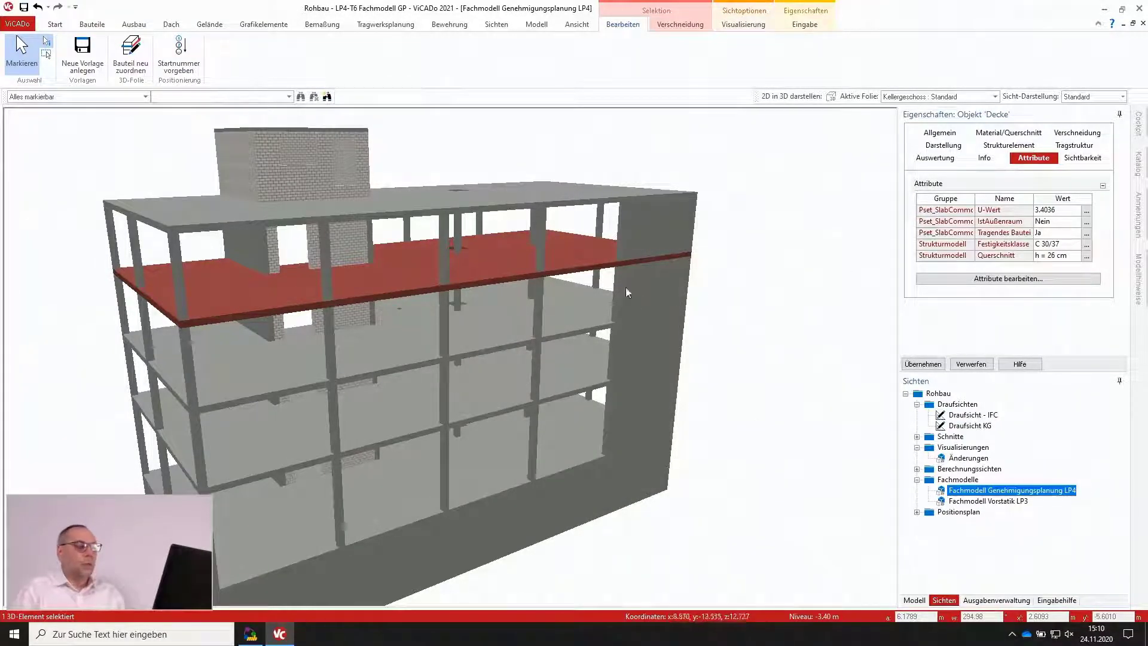
Step: Save the slab edits and transfer only its Attribute group to all window-selected building elements
{"action": "left_click", "coordinate": [55, 25]}
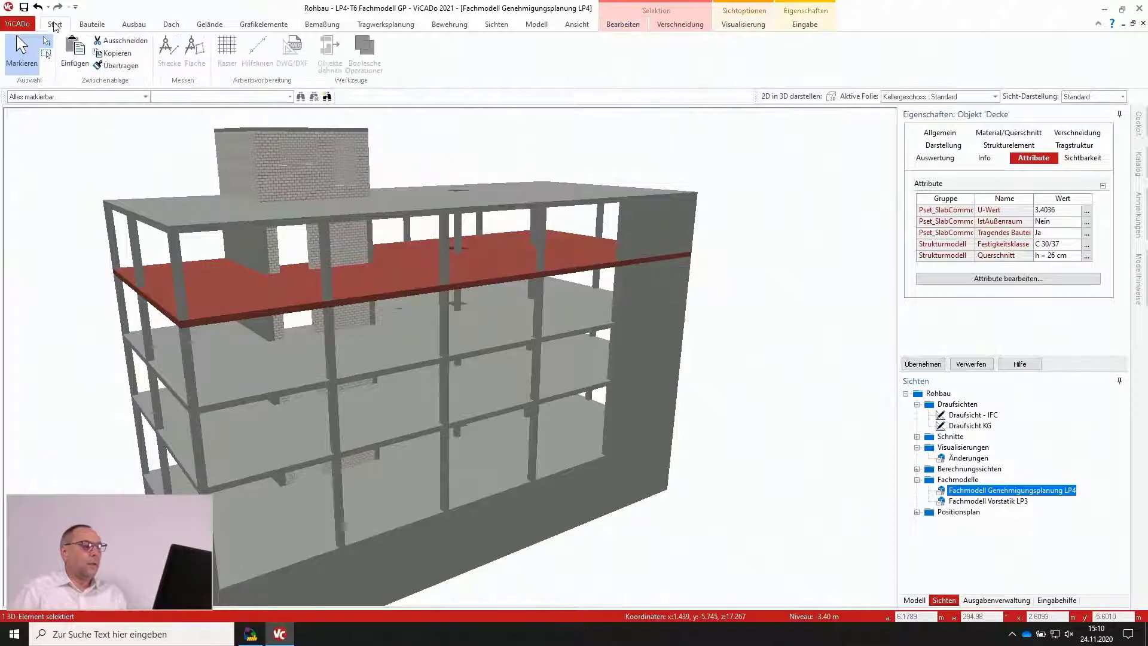
{"action": "left_click", "coordinate": [113, 66]}
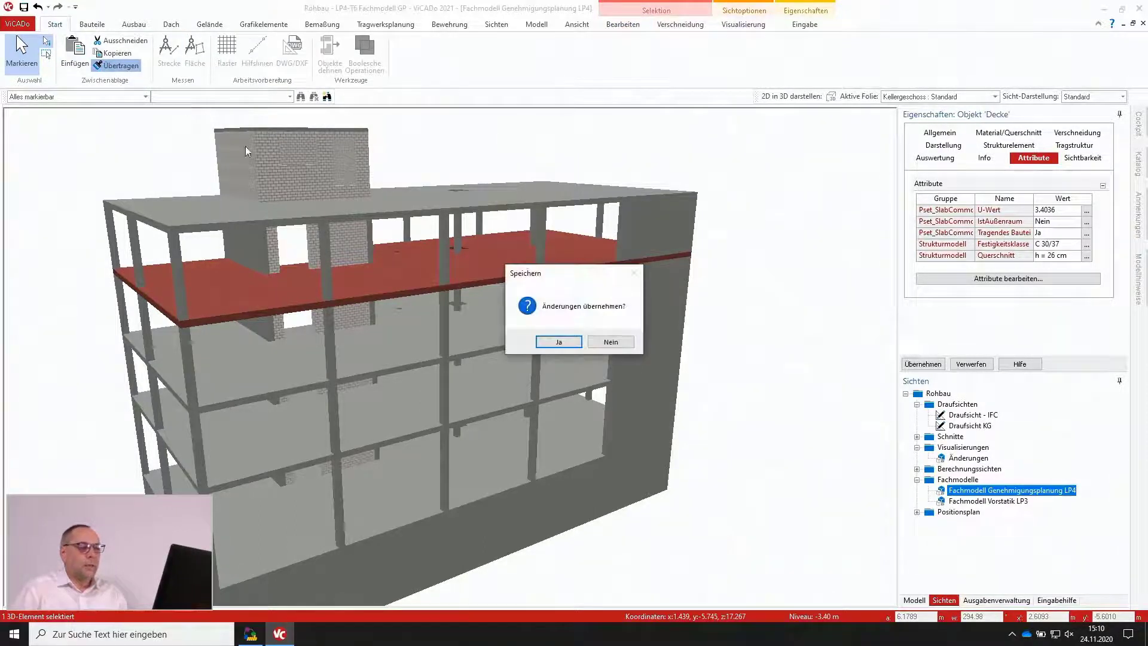
{"action": "left_click", "coordinate": [559, 342]}
{"action": "scroll", "coordinate": [561, 340], "scroll_direction": "down", "scroll_amount": 3}
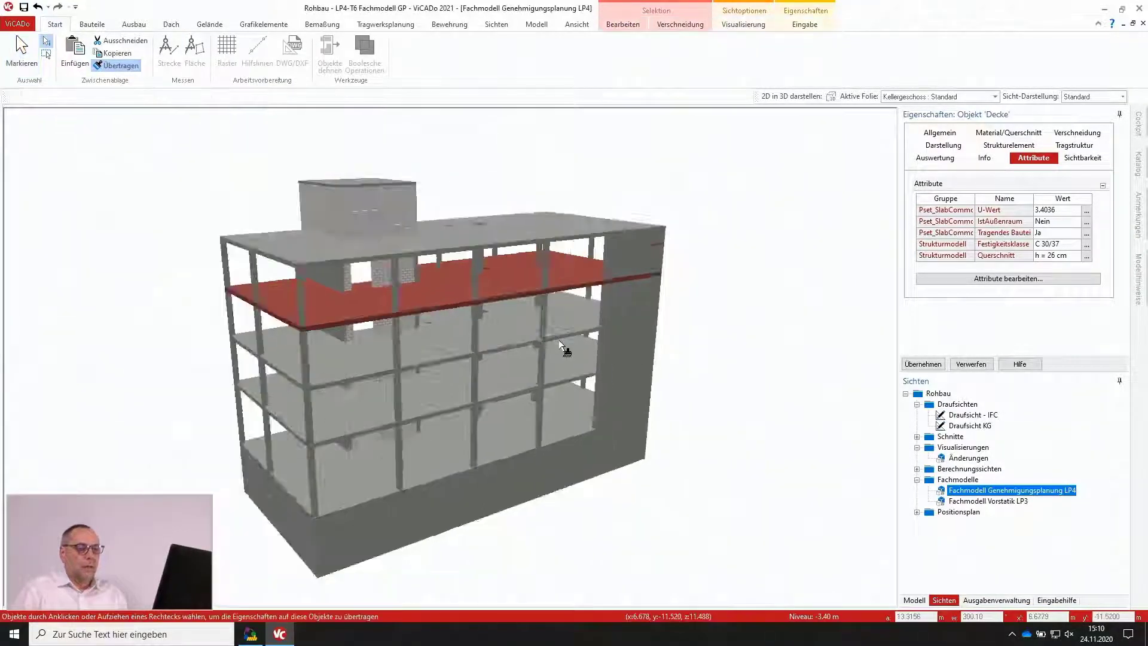
{"action": "scroll", "coordinate": [565, 350], "scroll_direction": "down", "scroll_amount": 2}
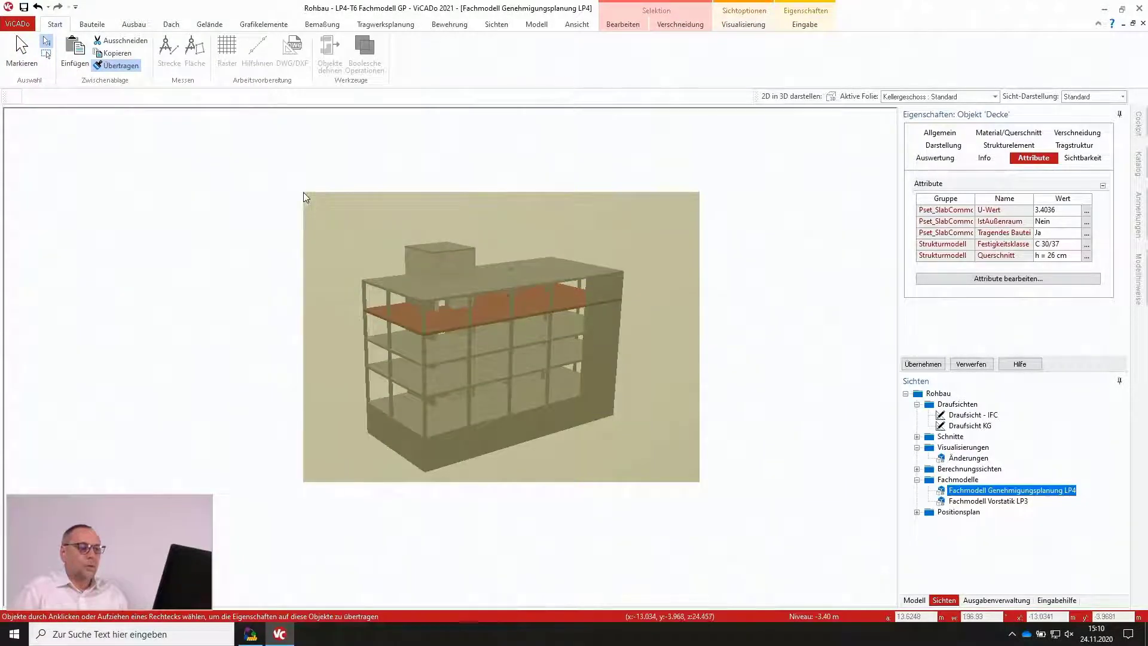
{"action": "left_click_drag", "start_coordinate": [700, 482], "coordinate": [303, 192]}
{"action": "left_click", "coordinate": [576, 371]}
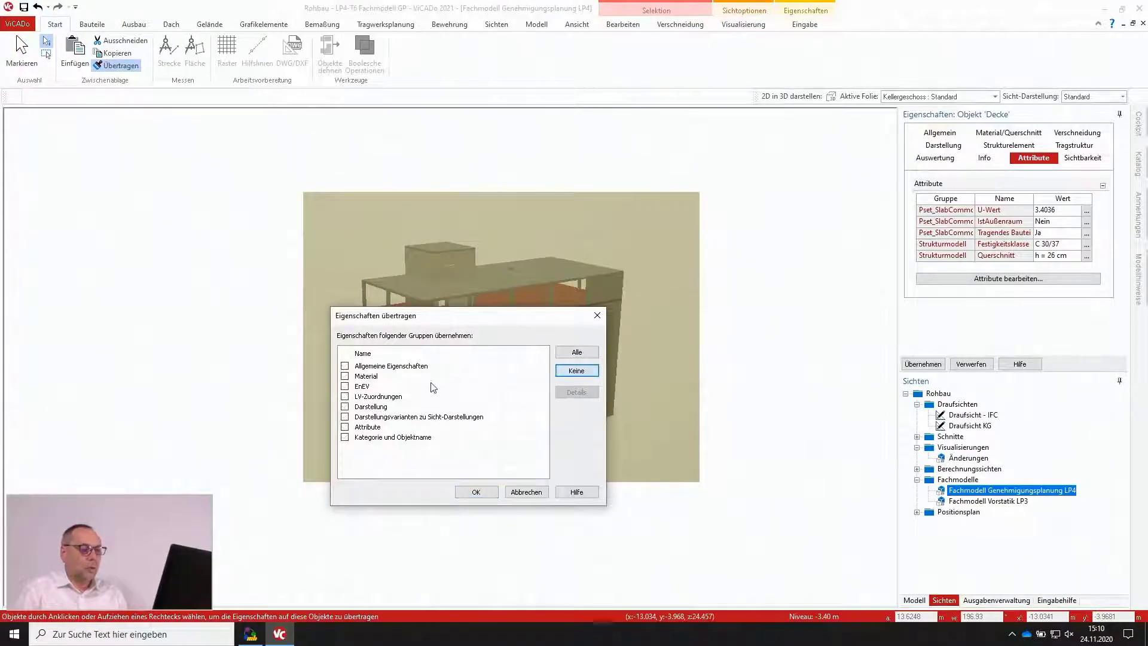
{"action": "left_click", "coordinate": [346, 427]}
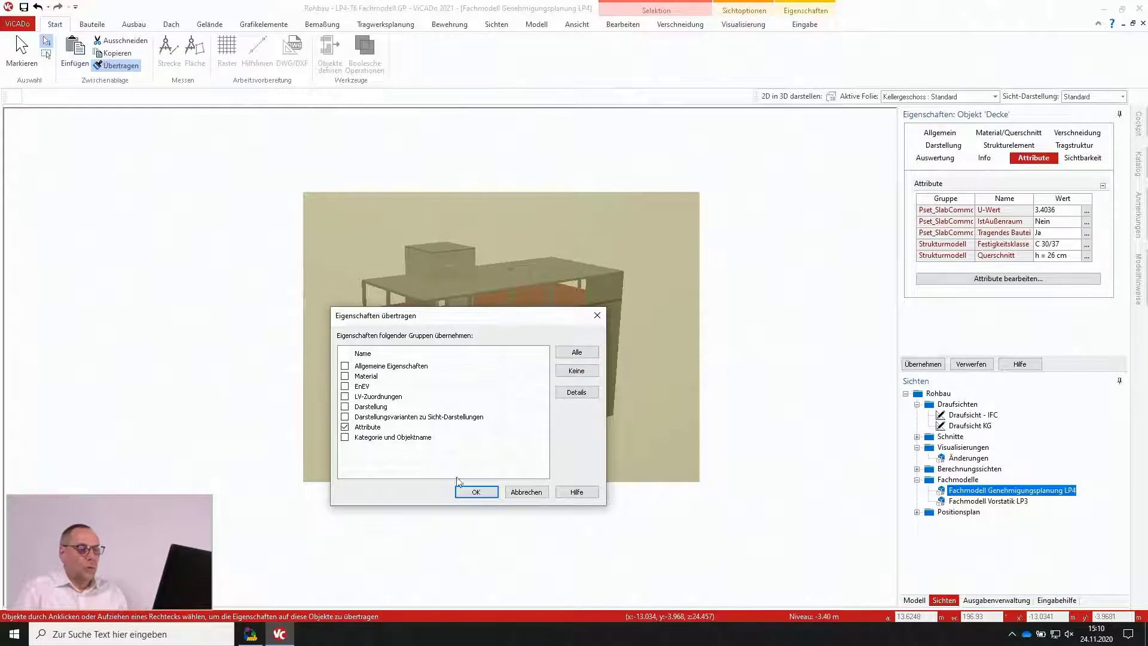
{"action": "left_click", "coordinate": [477, 492]}
{"action": "scroll", "coordinate": [601, 413], "scroll_direction": "up", "scroll_amount": 5}
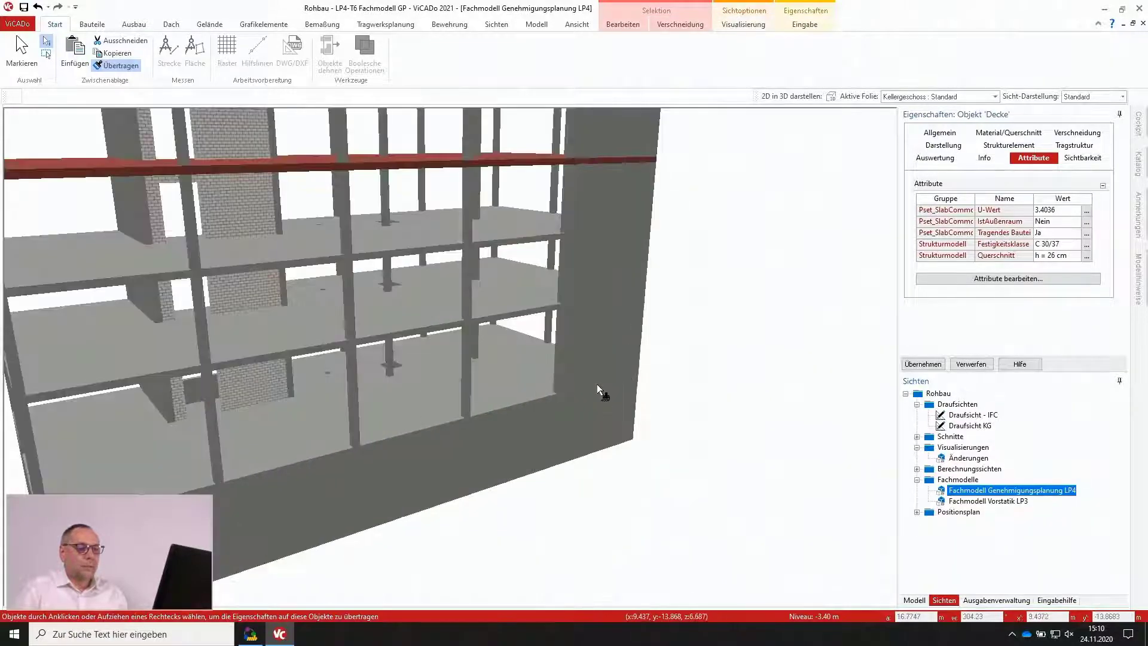
Step: Inspect the slabs' transferred attributes; the roof slab shows C 30/37 and h = 16 cm
{"action": "left_click", "coordinate": [527, 239]}
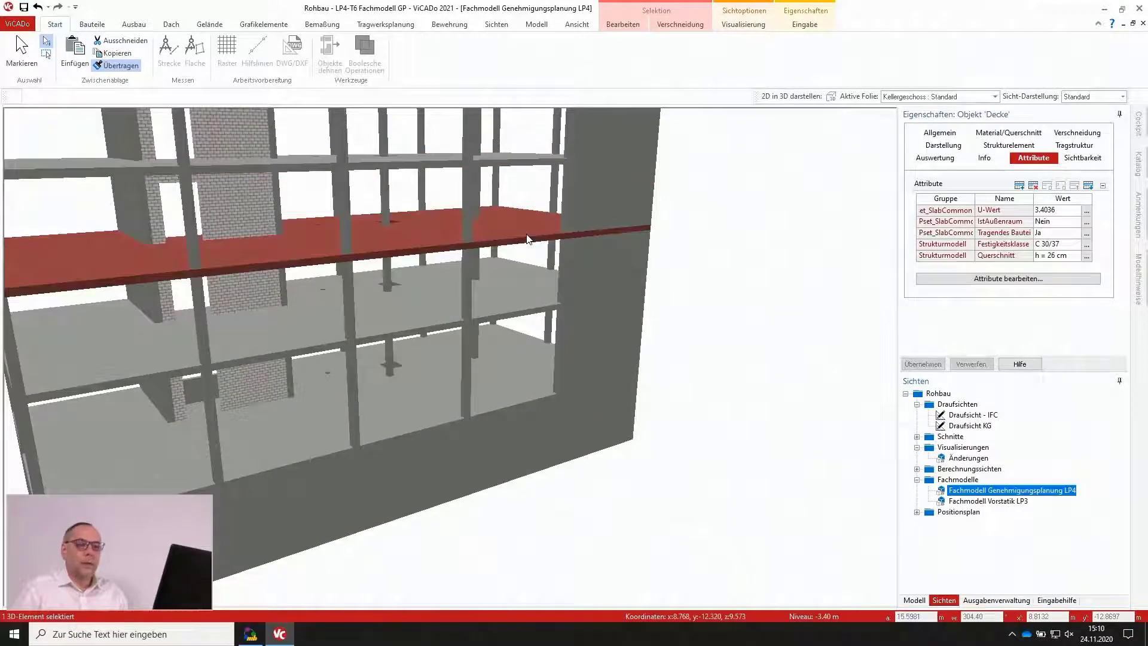
{"action": "scroll", "coordinate": [527, 239], "scroll_direction": "down", "scroll_amount": 2}
{"action": "scroll", "coordinate": [590, 340], "scroll_direction": "down", "scroll_amount": 3}
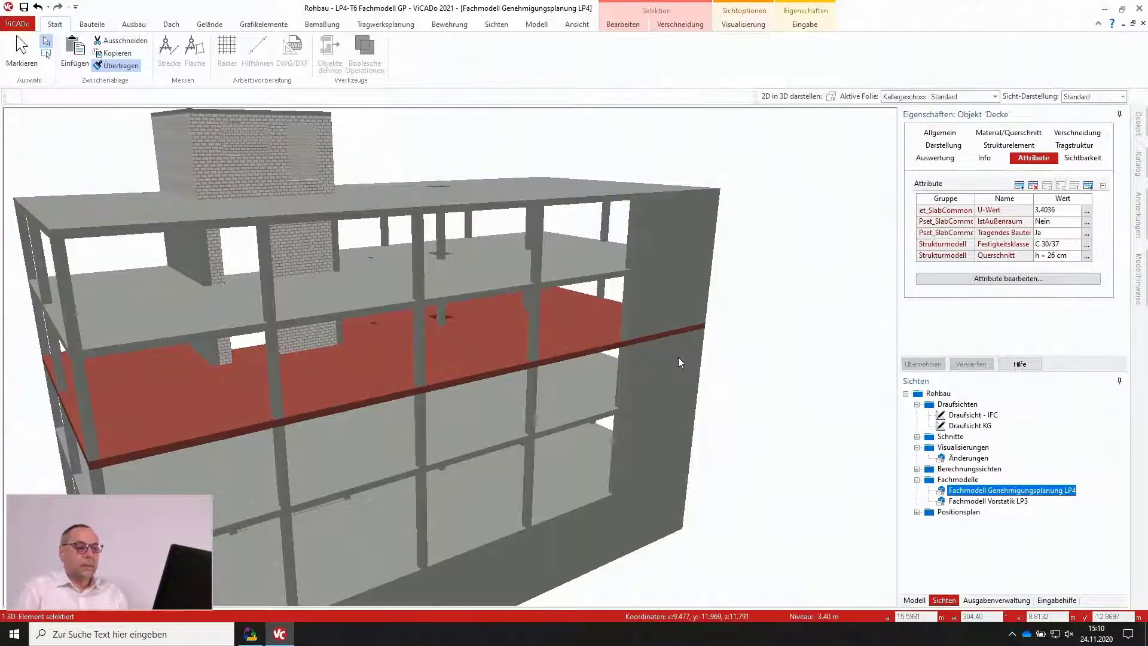
{"action": "scroll", "coordinate": [679, 357], "scroll_direction": "down", "scroll_amount": 3}
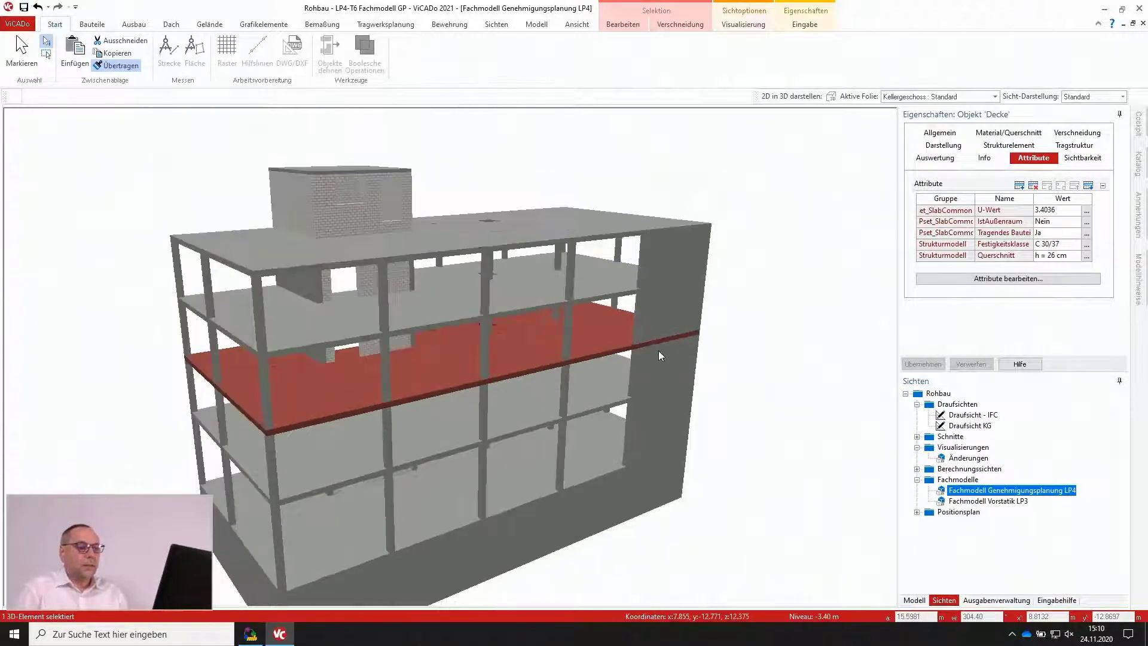
{"action": "left_click", "coordinate": [371, 170]}
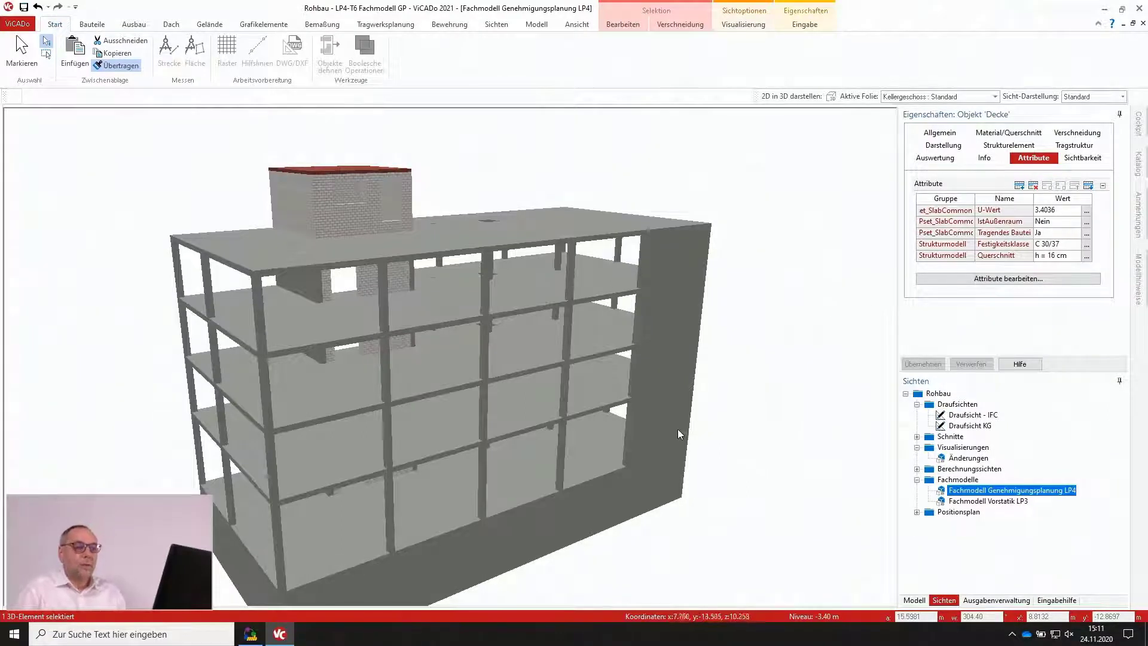
{"action": "scroll", "coordinate": [695, 368], "scroll_direction": "up", "scroll_amount": 2}
{"action": "middle_click_drag", "start_coordinate": [694, 367], "coordinate": [705, 420]}
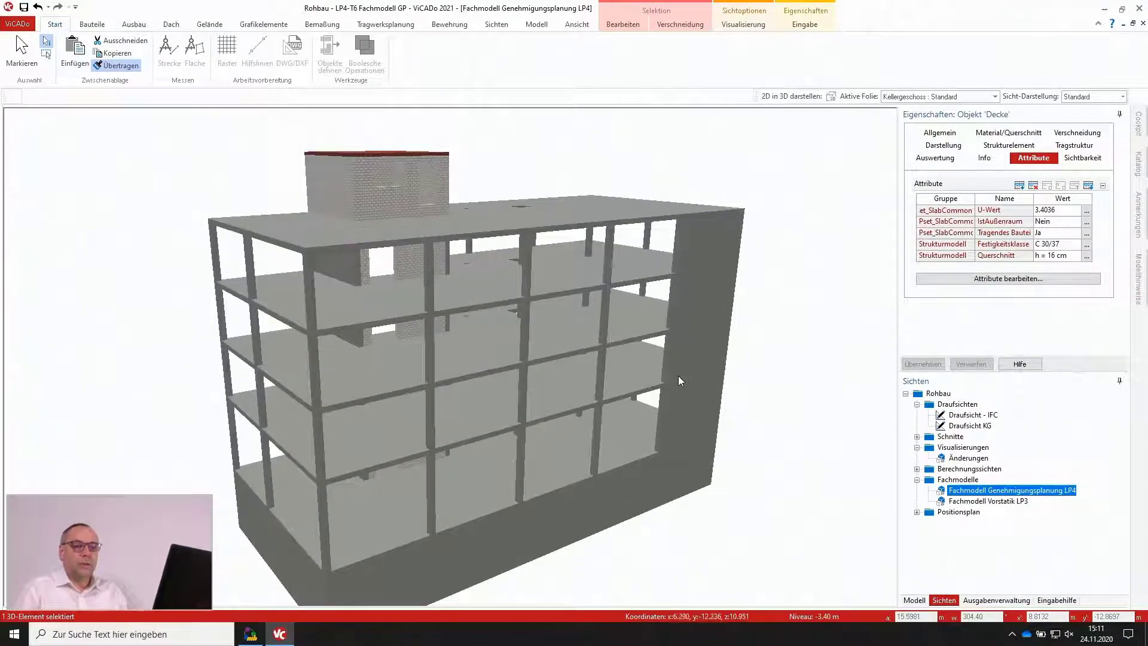
Step: Give the rectangular column Strukturmodell Festigkeitsklasse from SE_FESTIGKEIT, showing C 30/37
{"action": "left_click", "coordinate": [611, 247]}
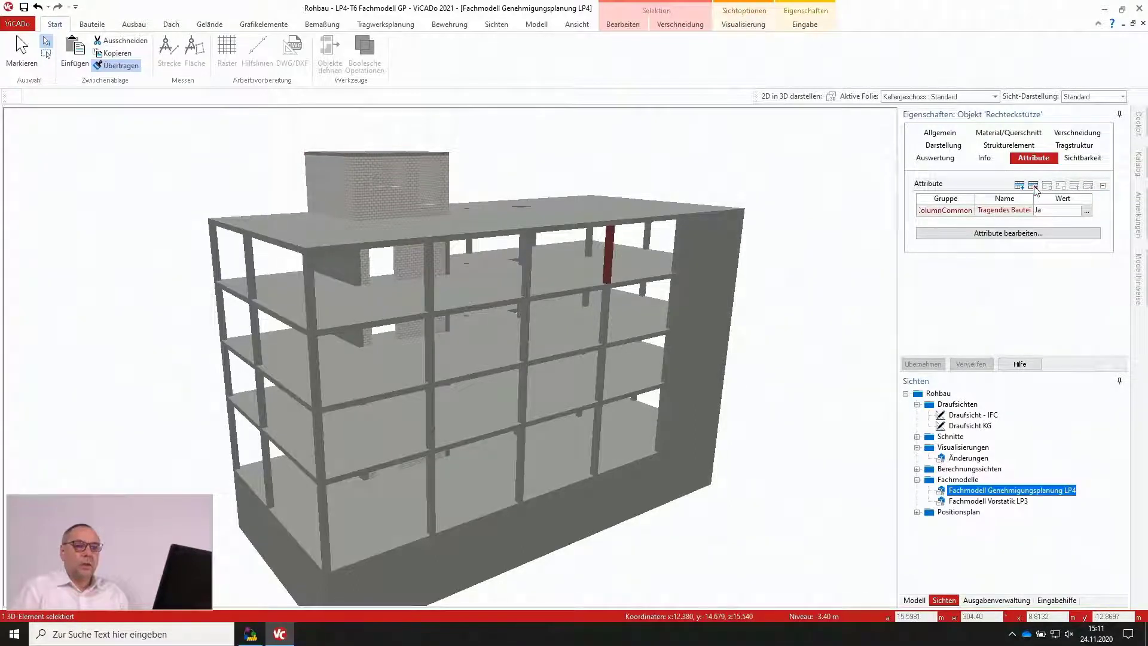
{"action": "left_click", "coordinate": [1034, 186]}
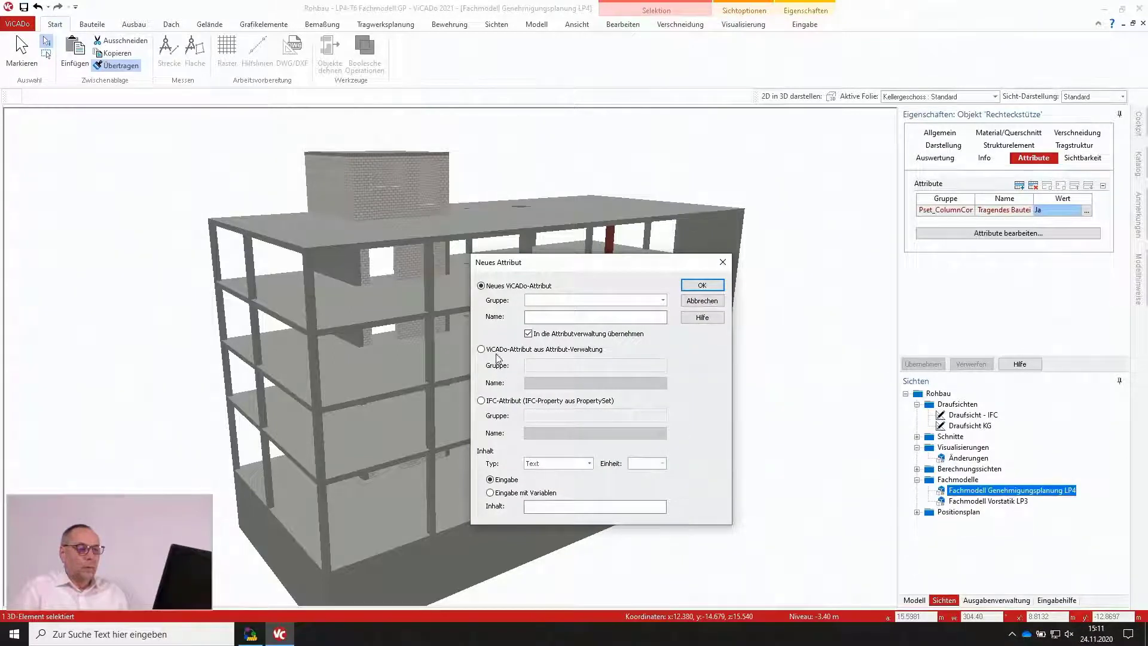
{"action": "left_click", "coordinate": [485, 353]}
{"action": "left_click", "coordinate": [544, 388]}
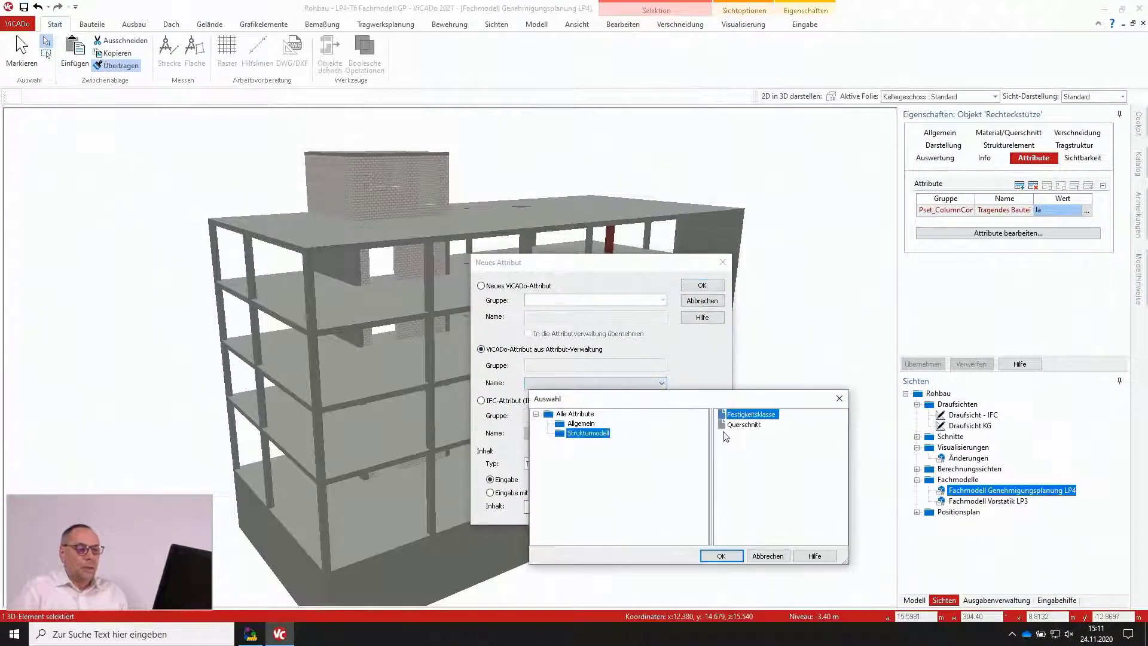
{"action": "left_click", "coordinate": [722, 556]}
{"action": "left_click", "coordinate": [491, 494]}
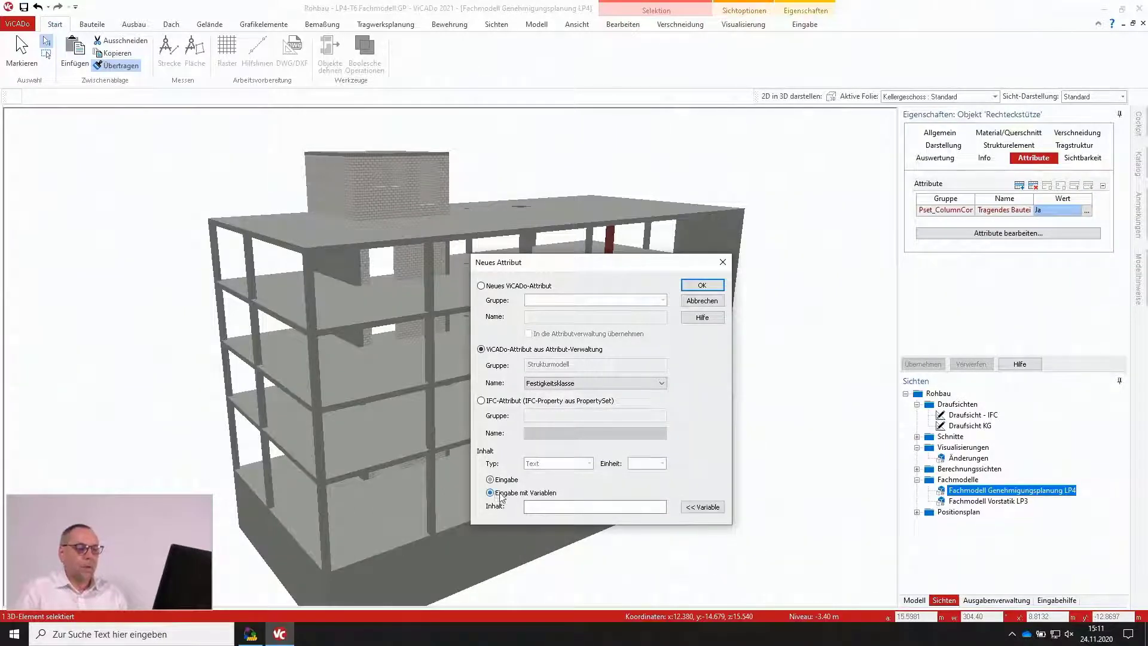
{"action": "left_click", "coordinate": [701, 508]}
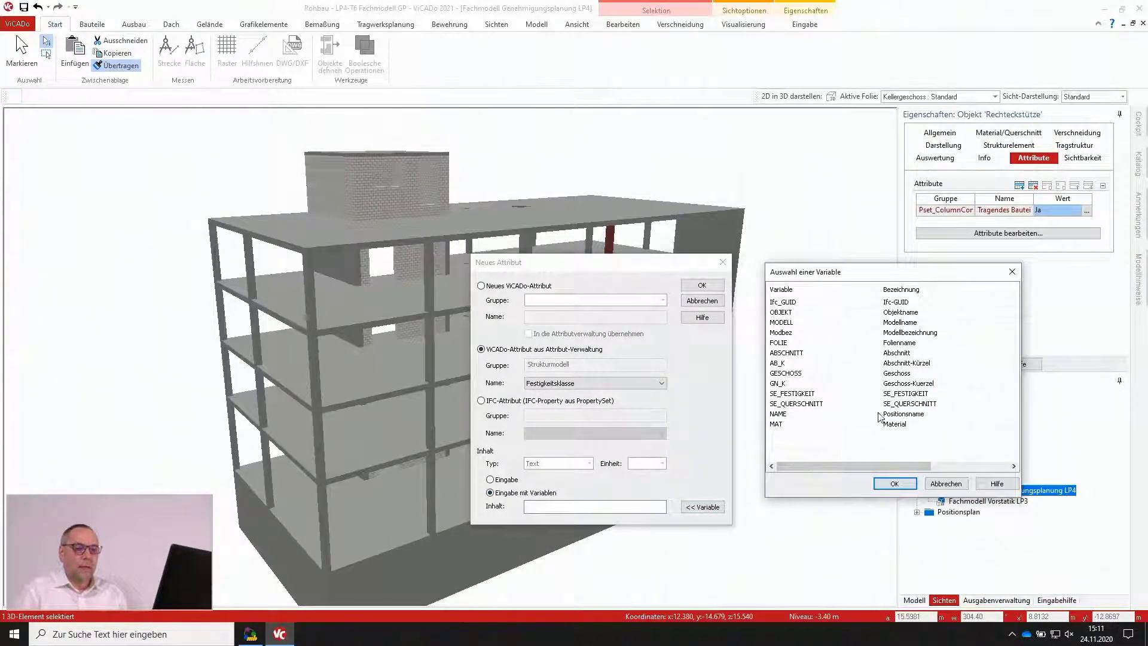
{"action": "double_click", "coordinate": [897, 396]}
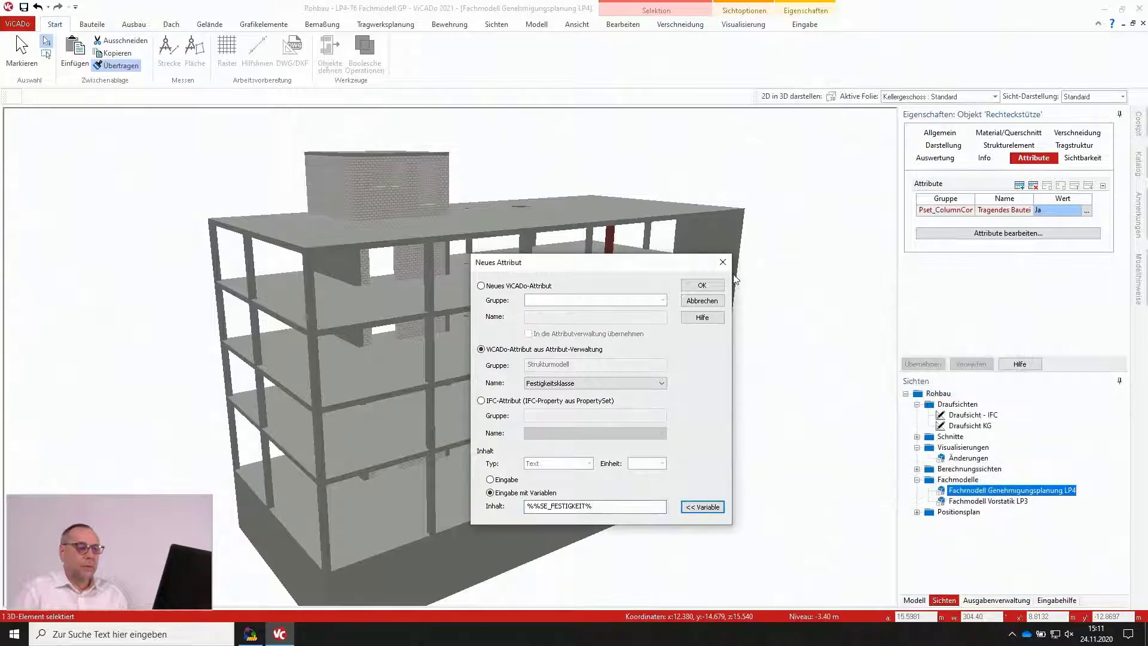
{"action": "left_click", "coordinate": [703, 285]}
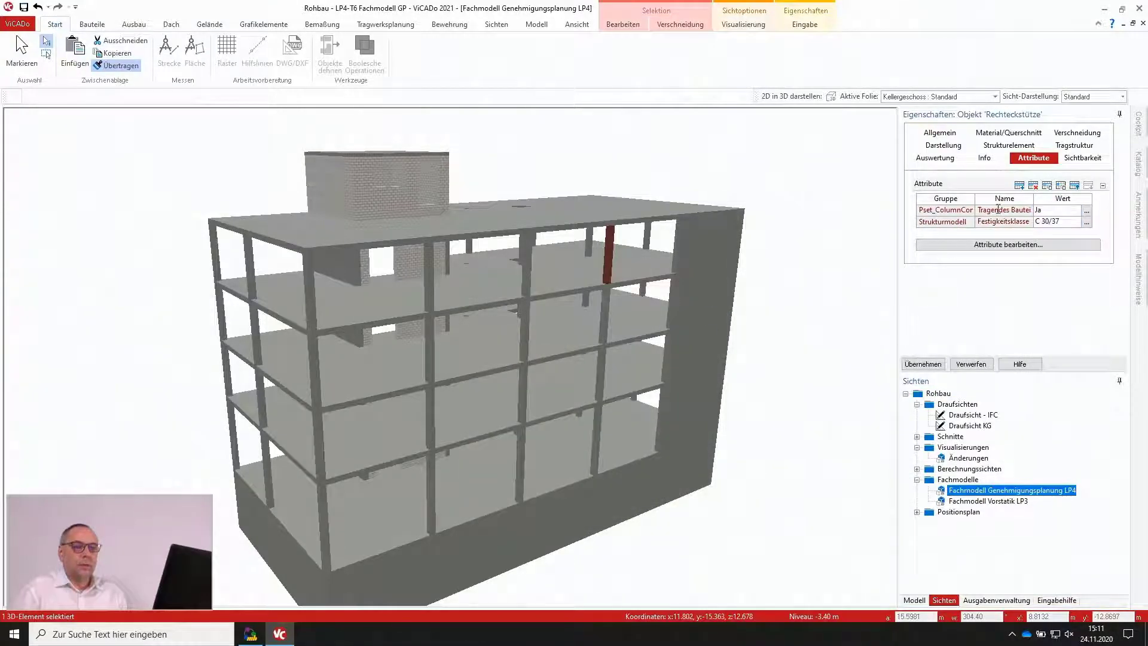
Step: Add a Querschnitt attribute to the red column from variable SE_QUERSCHNITT (b/h = 30/30) and apply it
{"action": "left_click", "coordinate": [1019, 186]}
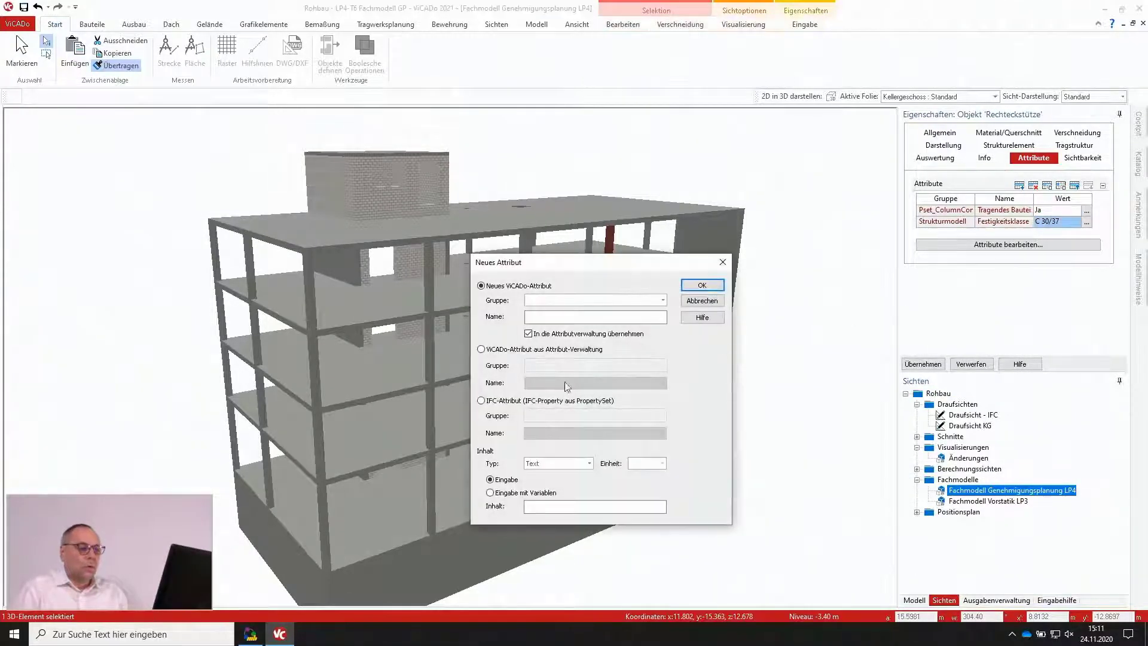
{"action": "left_click", "coordinate": [482, 350]}
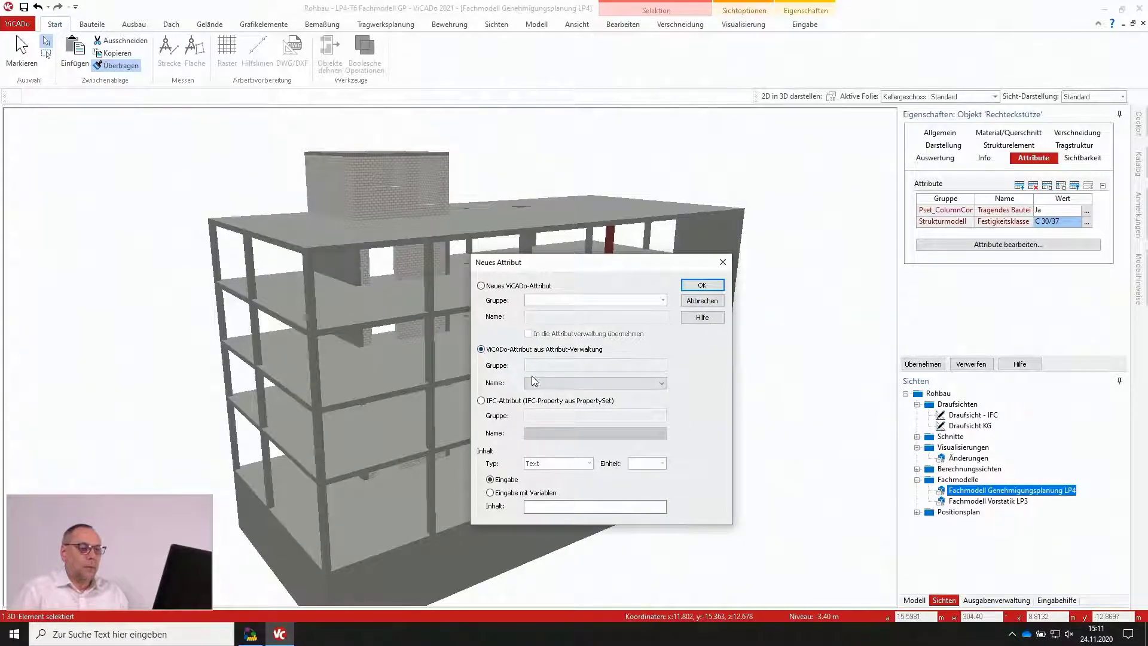
{"action": "left_click", "coordinate": [542, 382]}
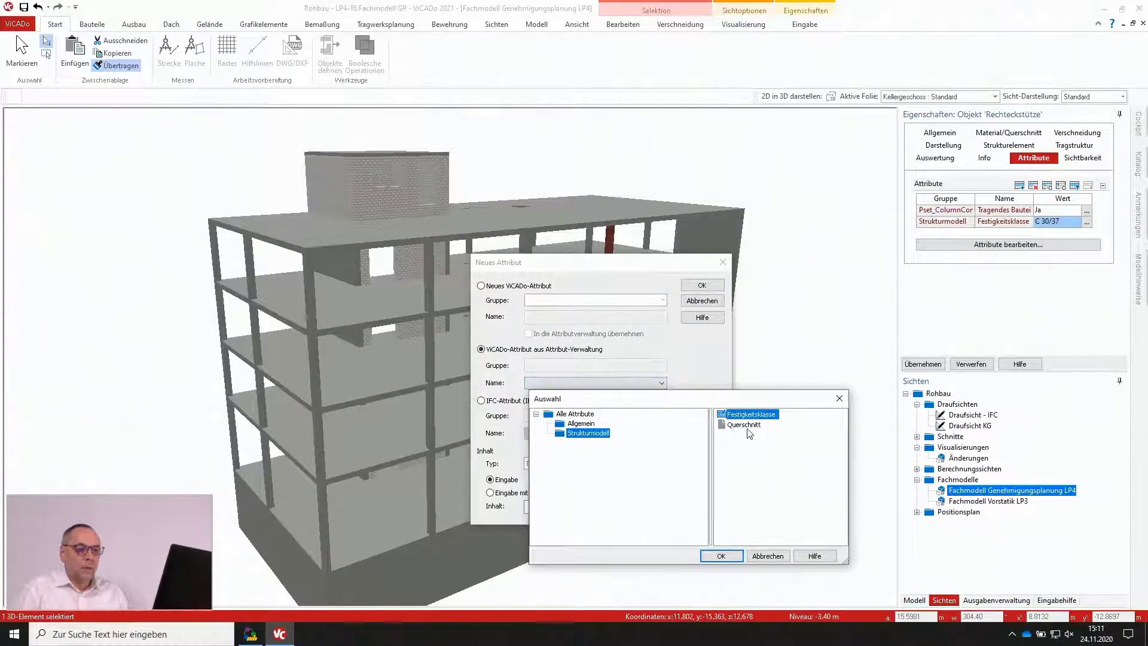
{"action": "double_click", "coordinate": [748, 426]}
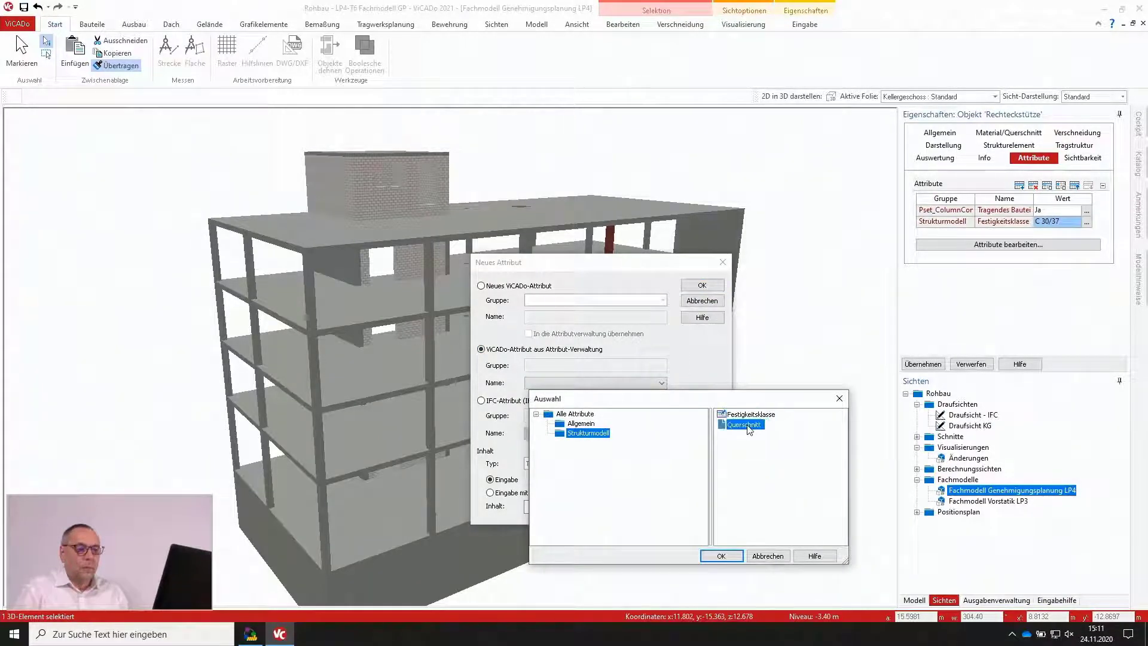
{"action": "left_click", "coordinate": [511, 494]}
{"action": "left_click", "coordinate": [706, 508]}
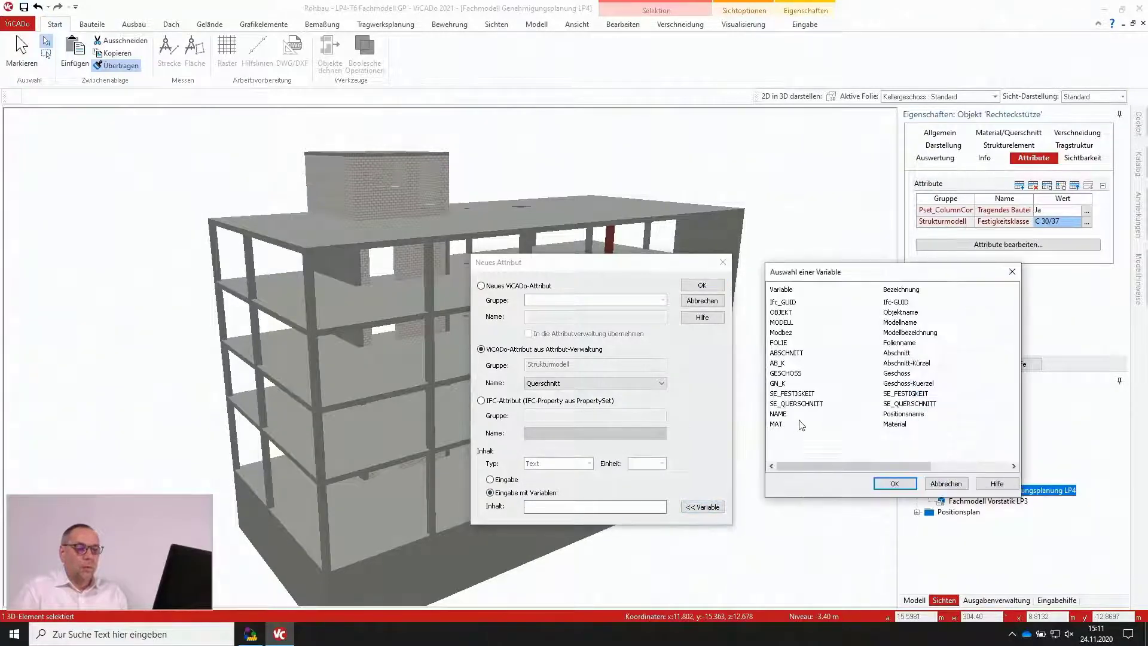
{"action": "double_click", "coordinate": [799, 405]}
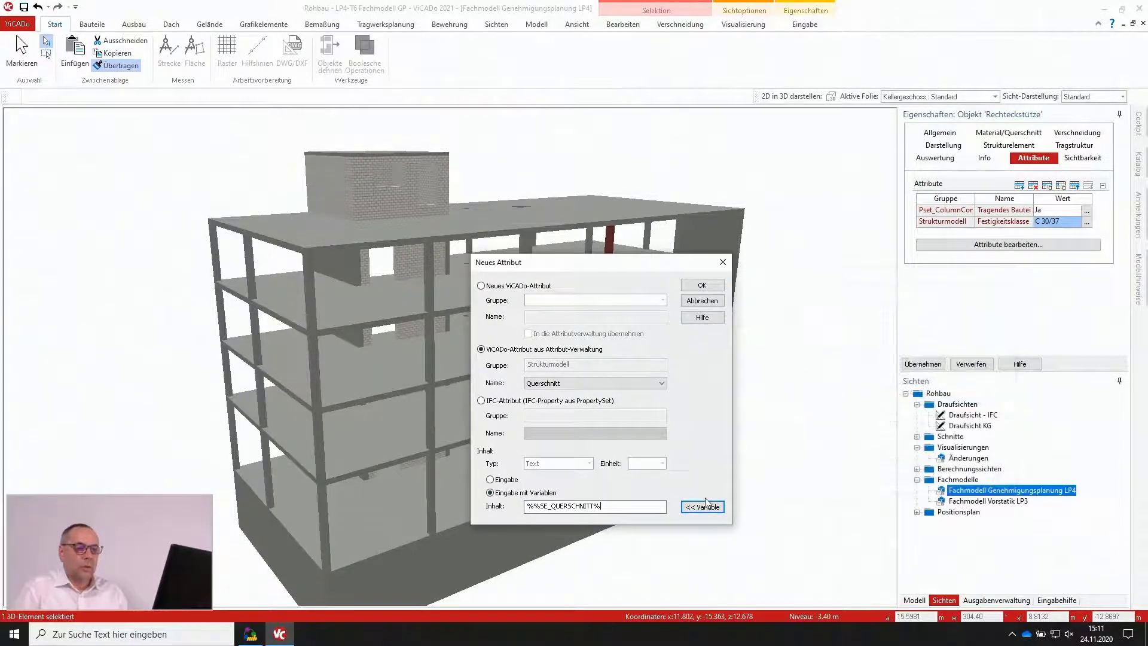
{"action": "left_click", "coordinate": [703, 286]}
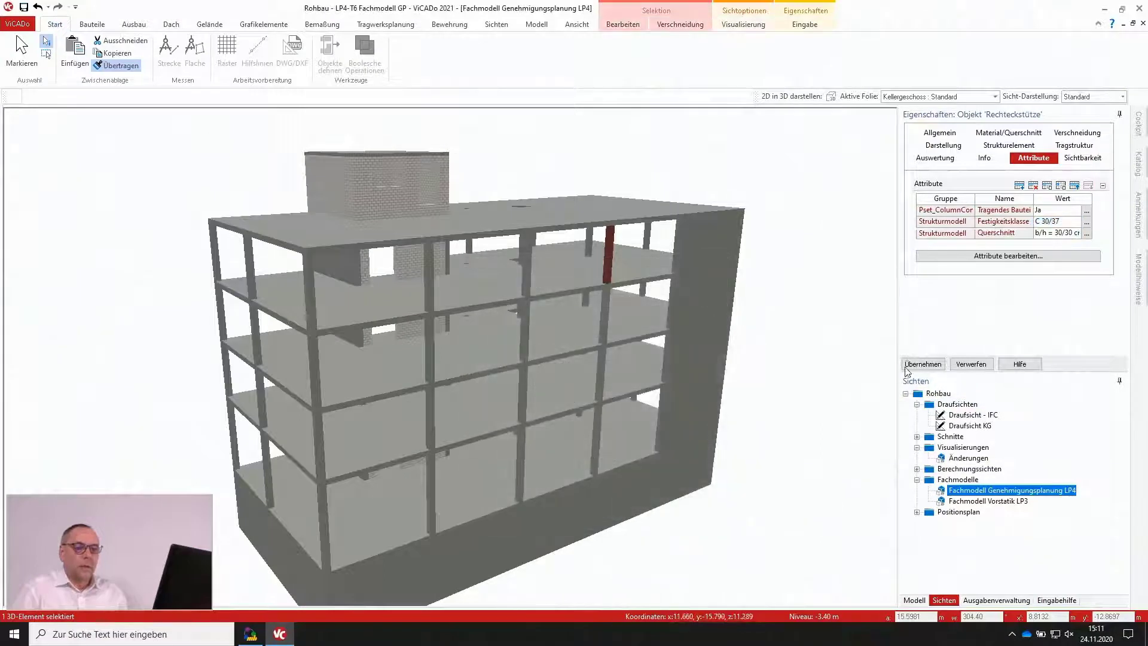
{"action": "left_click", "coordinate": [917, 365]}
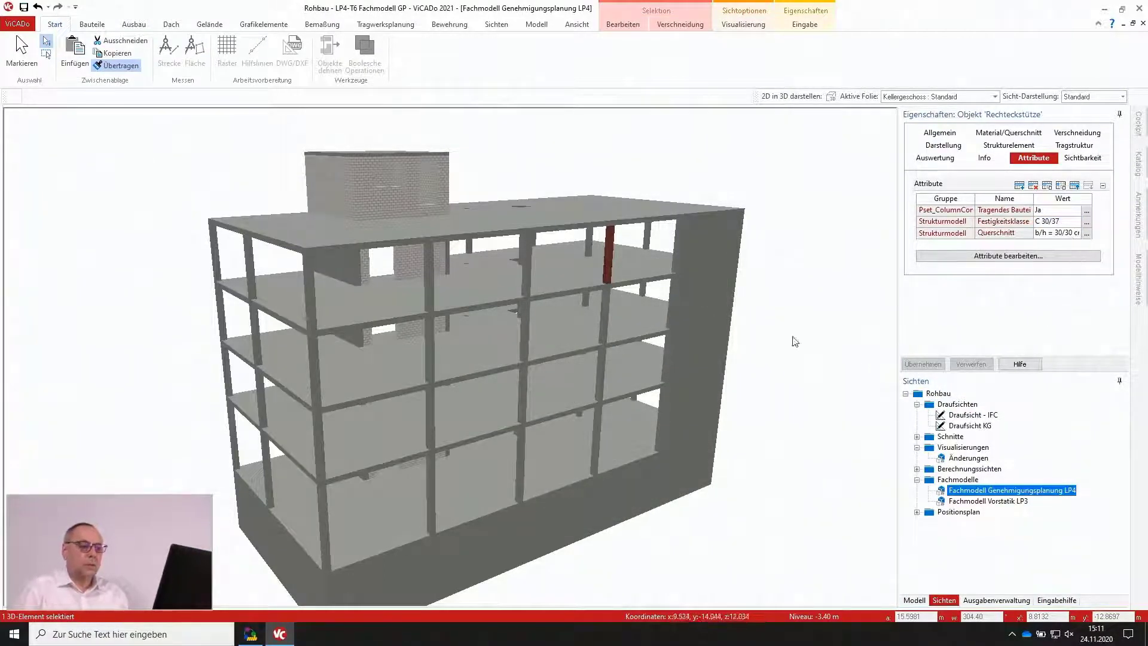
Step: Transfer only the Attribute group from the red column to all building elements in a selection window
{"action": "left_click", "coordinate": [817, 371]}
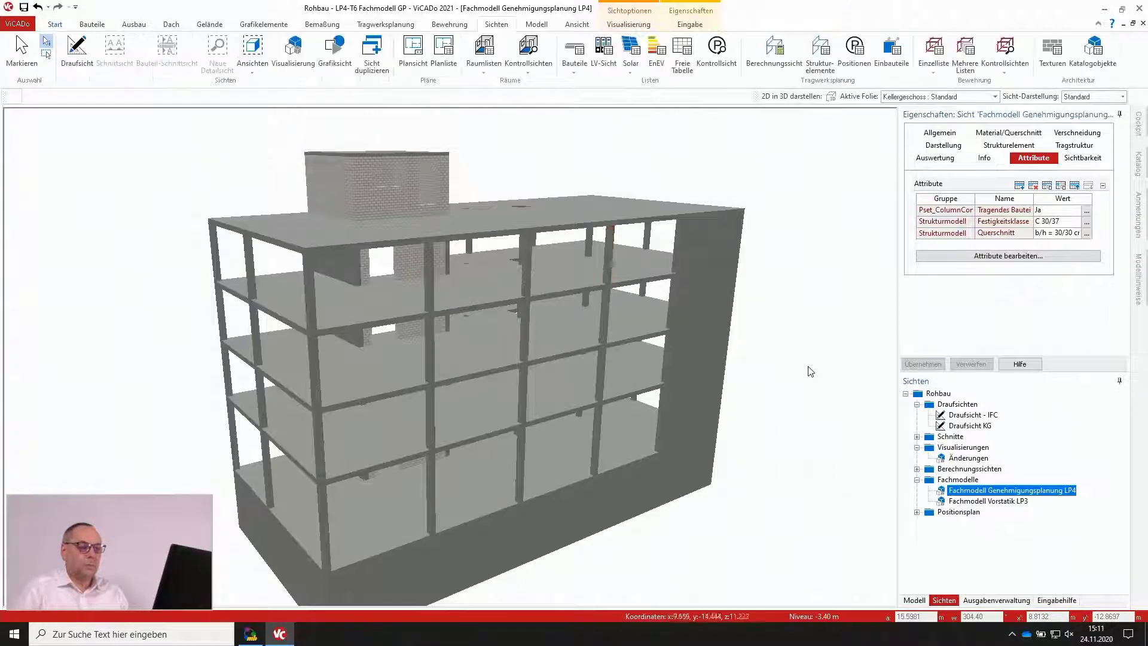
{"action": "left_click", "coordinate": [612, 243]}
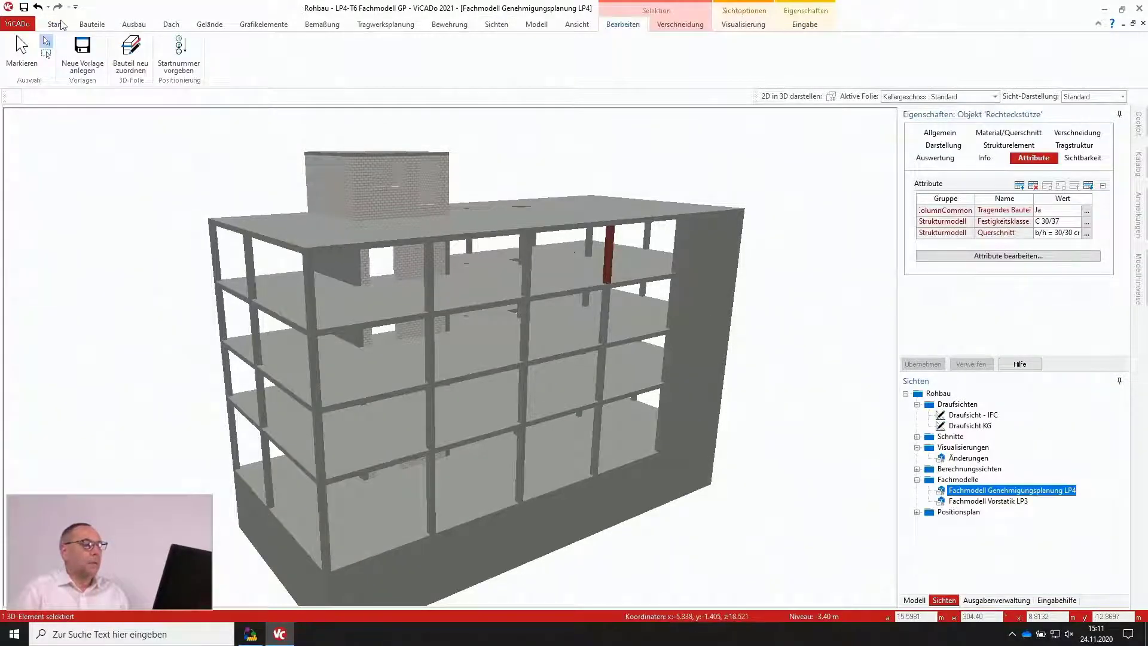
{"action": "left_click", "coordinate": [117, 66]}
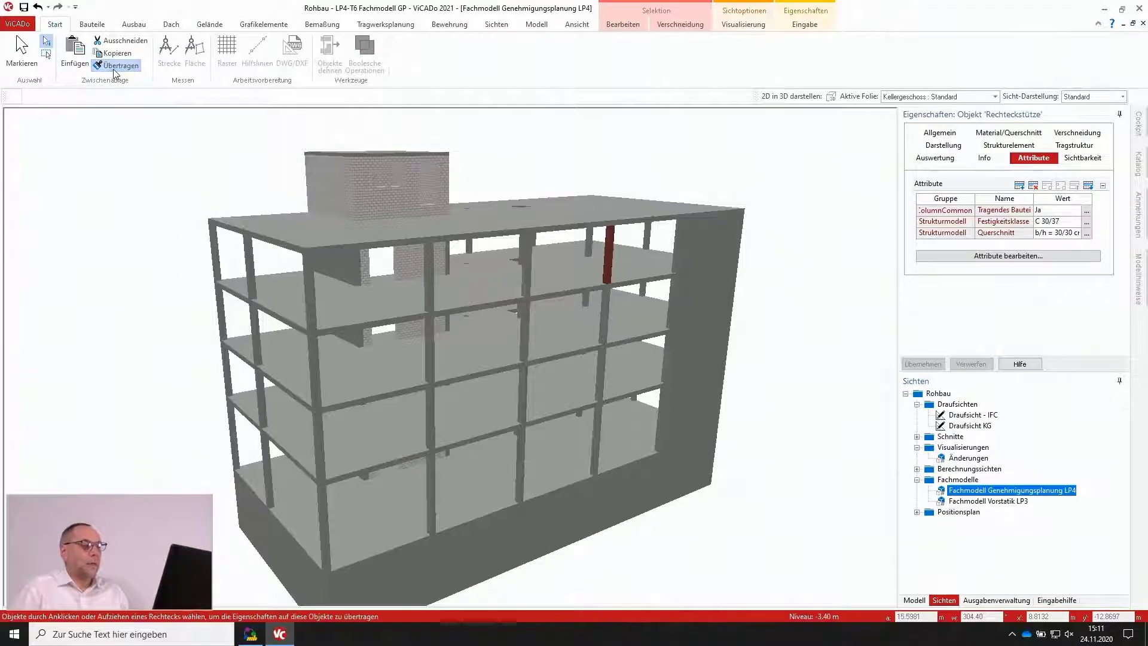
{"action": "scroll", "coordinate": [346, 191], "scroll_direction": "down", "scroll_amount": 2}
{"action": "mouse_move", "coordinate": [743, 562]}
{"action": "left_mouse_down"}
{"action": "mouse_move", "coordinate": [186, 221]}
{"action": "mouse_move", "coordinate": [164, 110]}
{"action": "left_mouse_up"}
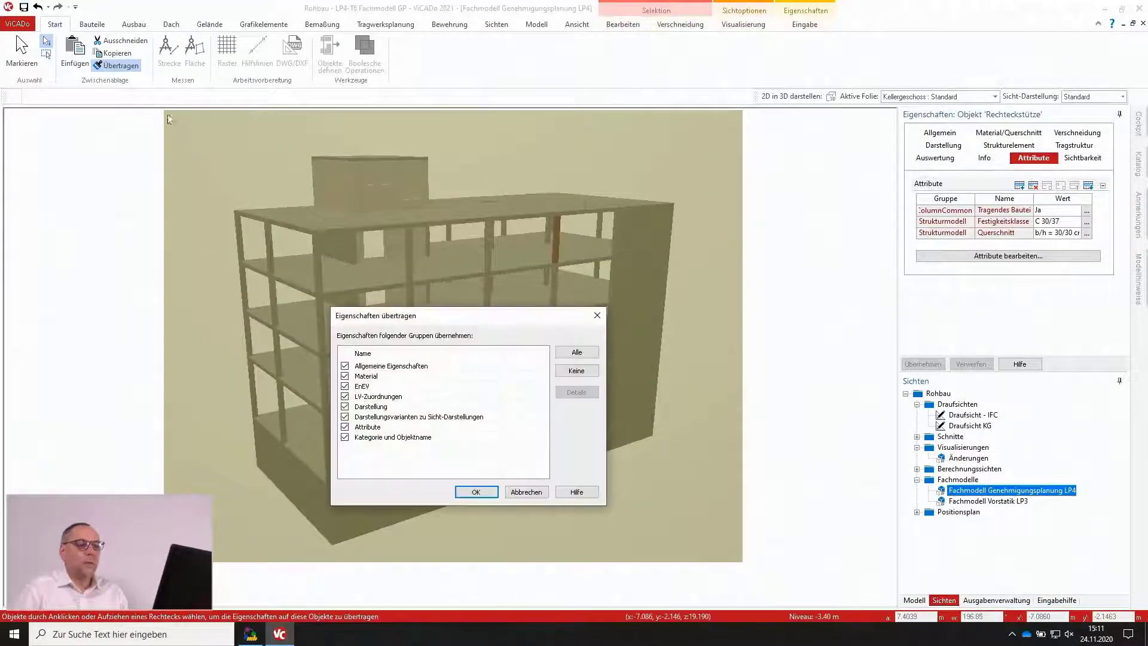
{"action": "left_click", "coordinate": [585, 372]}
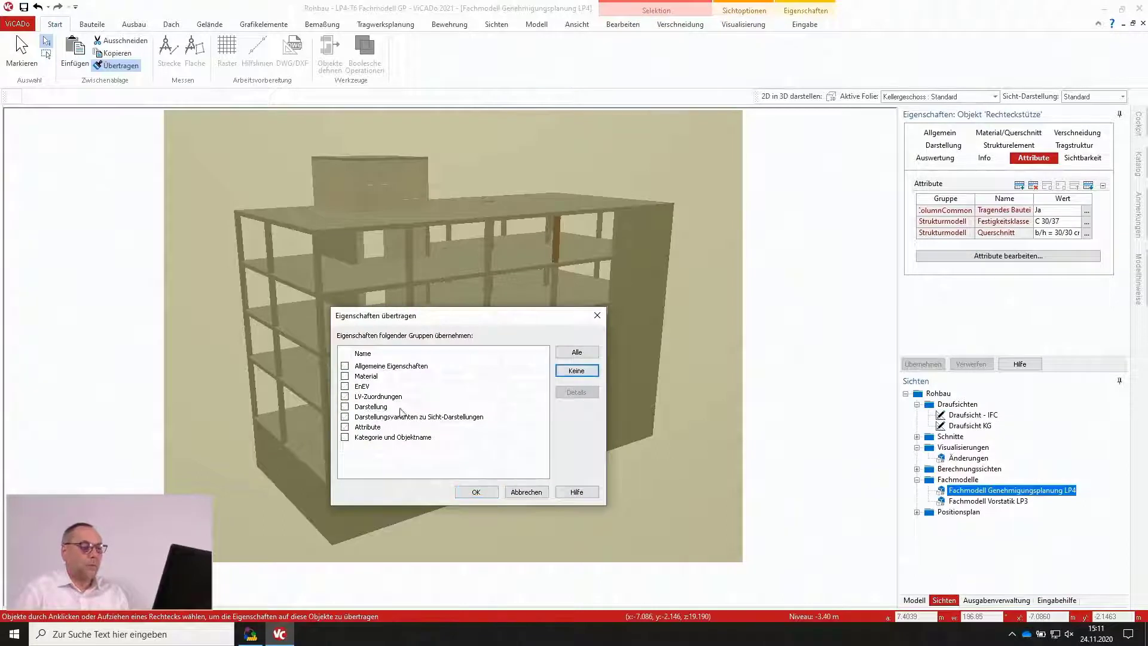
{"action": "left_click", "coordinate": [346, 427]}
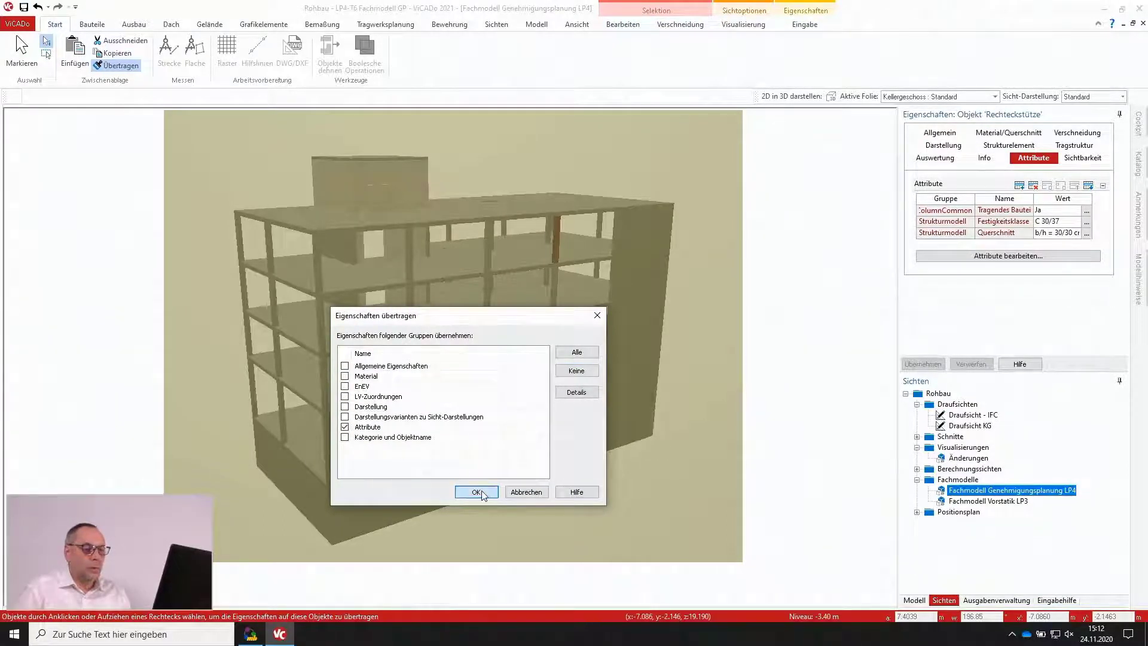